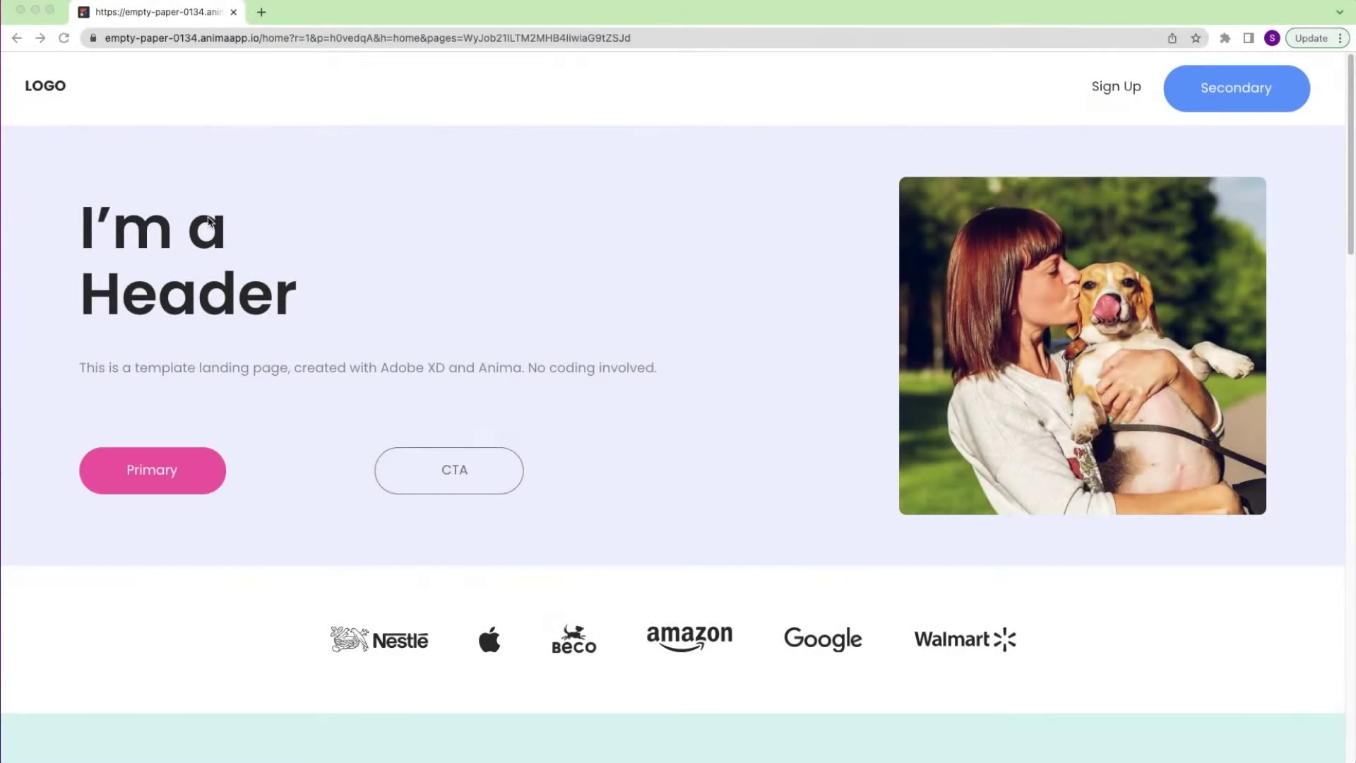
# Narrow the Chrome window and scroll down through the reflowed landing page sections
pyautogui.moveTo(3, 158); pyautogui.dragTo(254, 163)
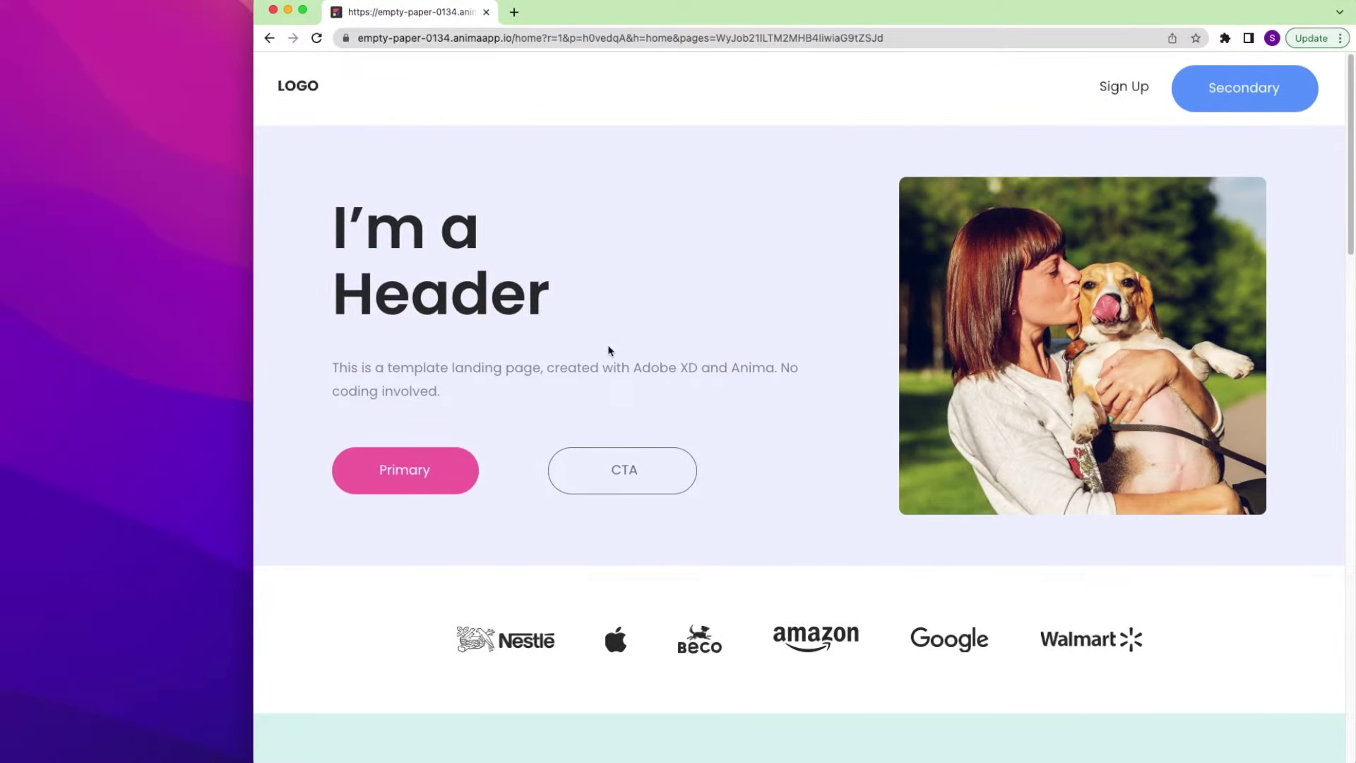
pyautogui.scroll(-1, 459, 471)
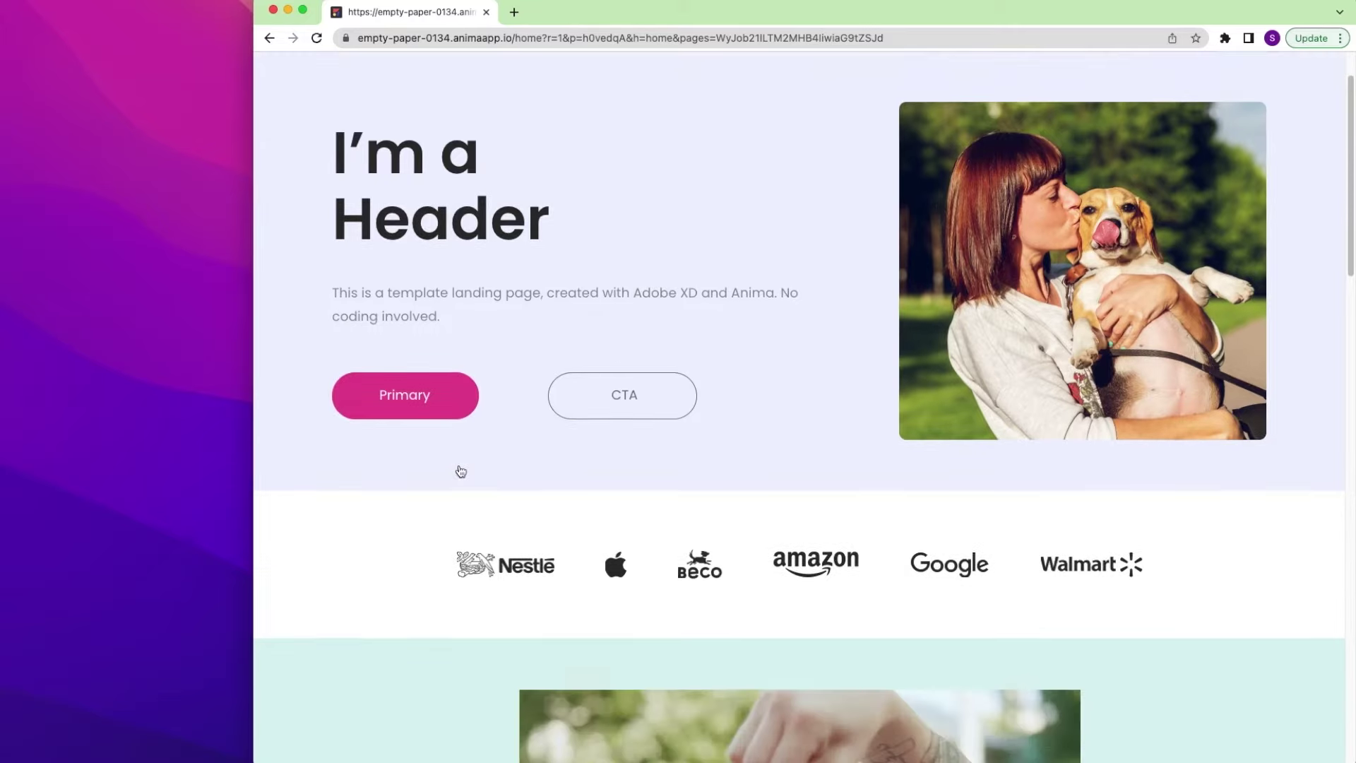
pyautogui.scroll(-3, 459, 471)
pyautogui.scroll(-3, 459, 470)
pyautogui.scroll(-2, 460, 470)
pyautogui.scroll(-5, 459, 470)
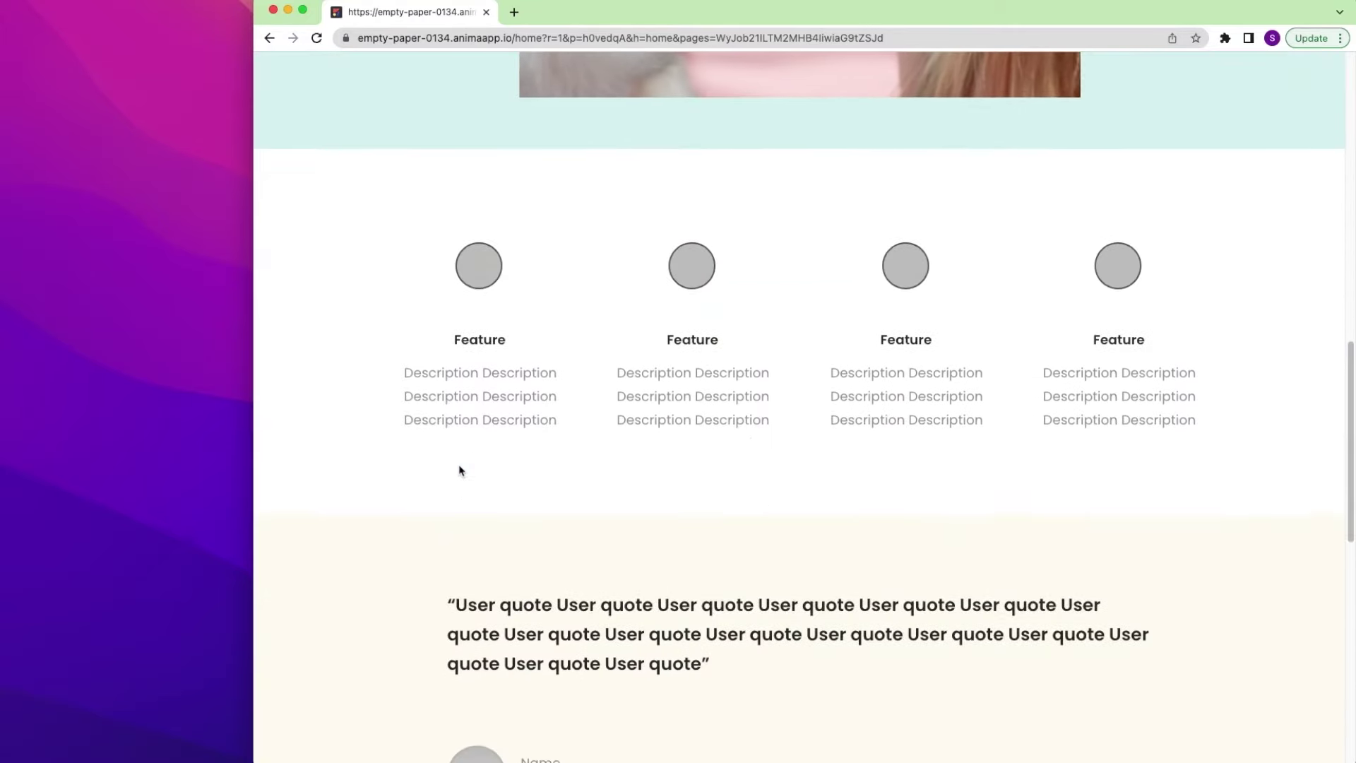
pyautogui.scroll(-4, 459, 471)
pyautogui.scroll(-7, 459, 471)
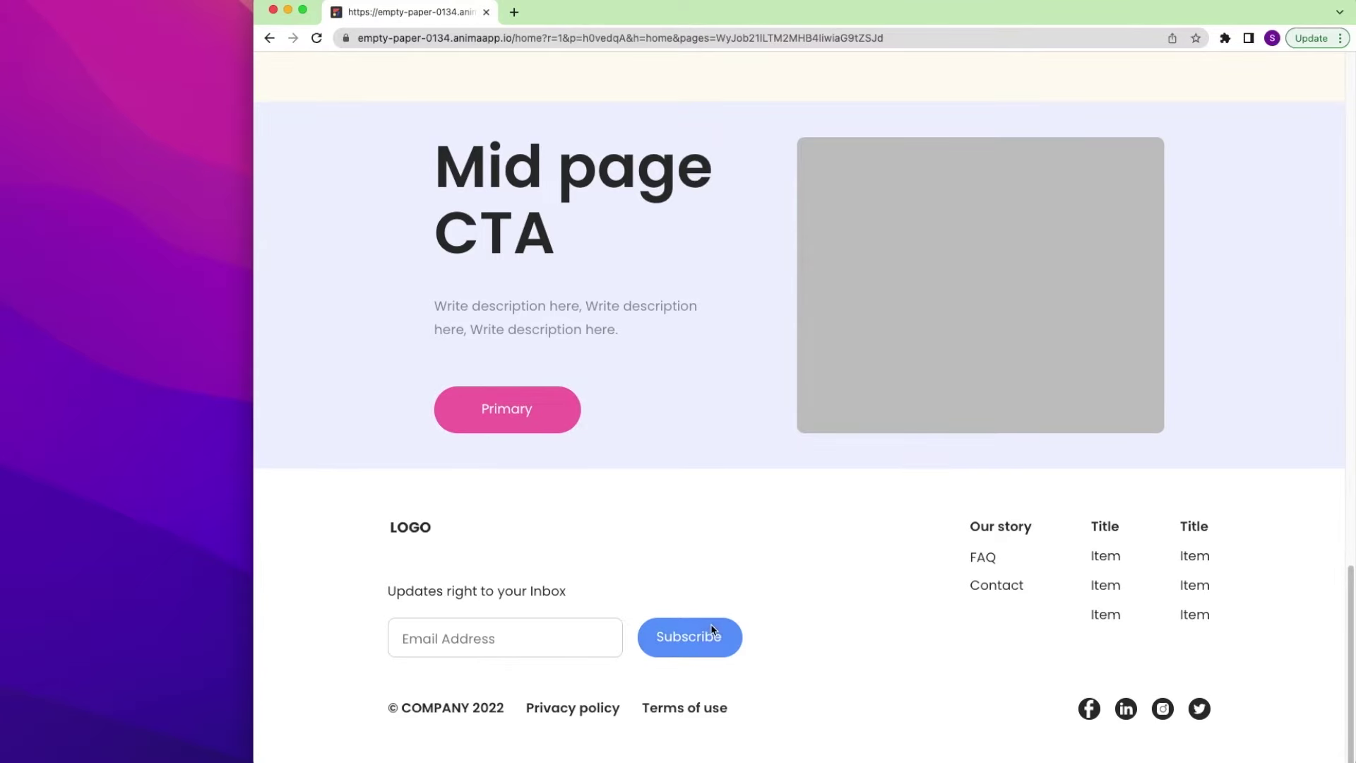
# Return to the page top and shrink the window to a mobile width
pyautogui.scroll(5, 666, 590)
pyautogui.scroll(8, 637, 556)
pyautogui.scroll(9, 637, 556)
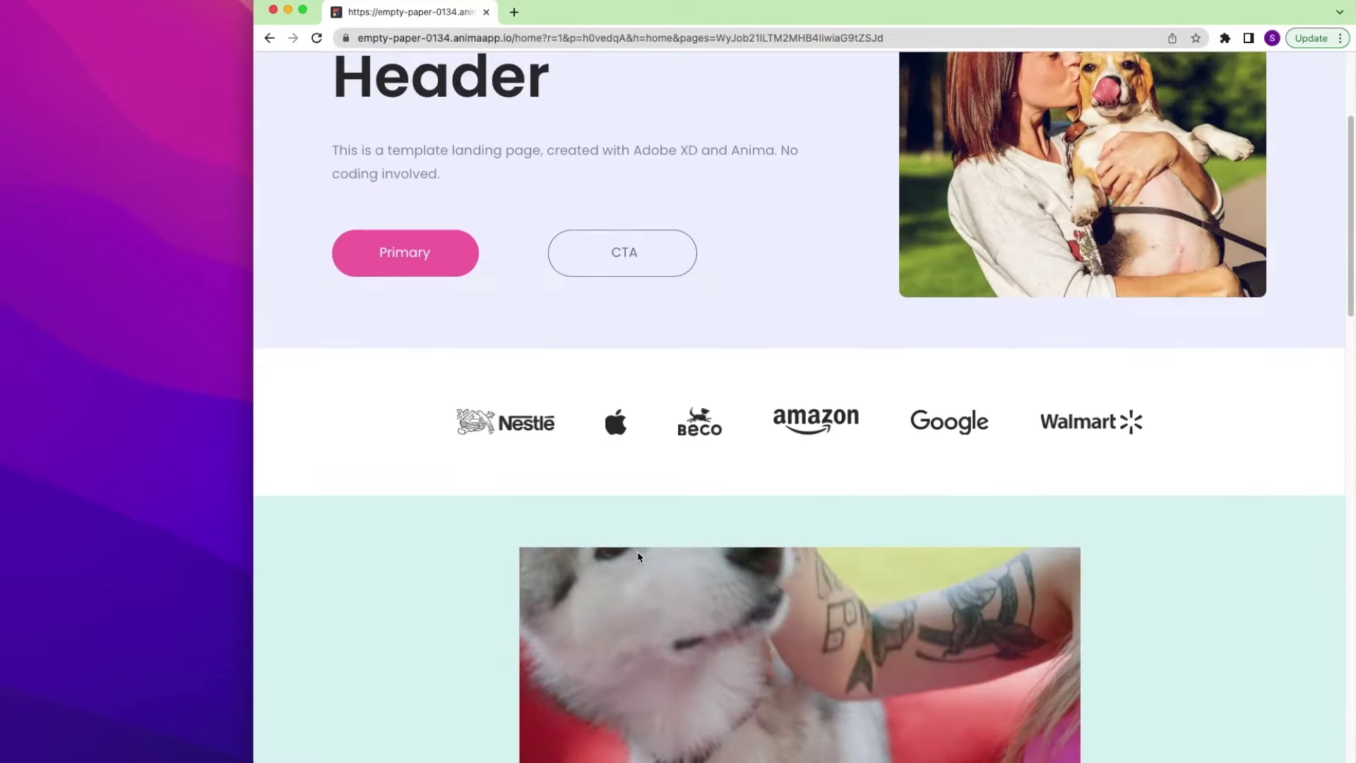
pyautogui.scroll(3, 637, 551)
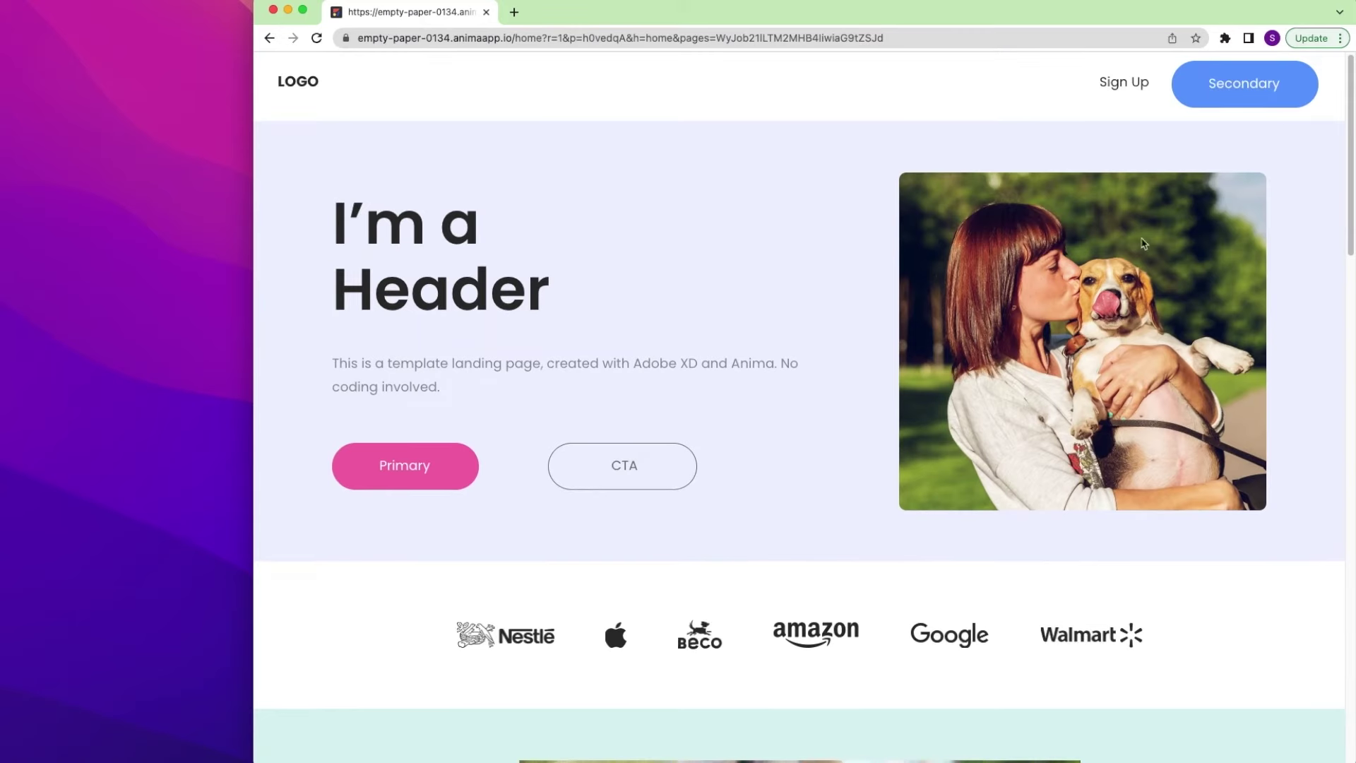
pyautogui.moveTo(1347, 226)
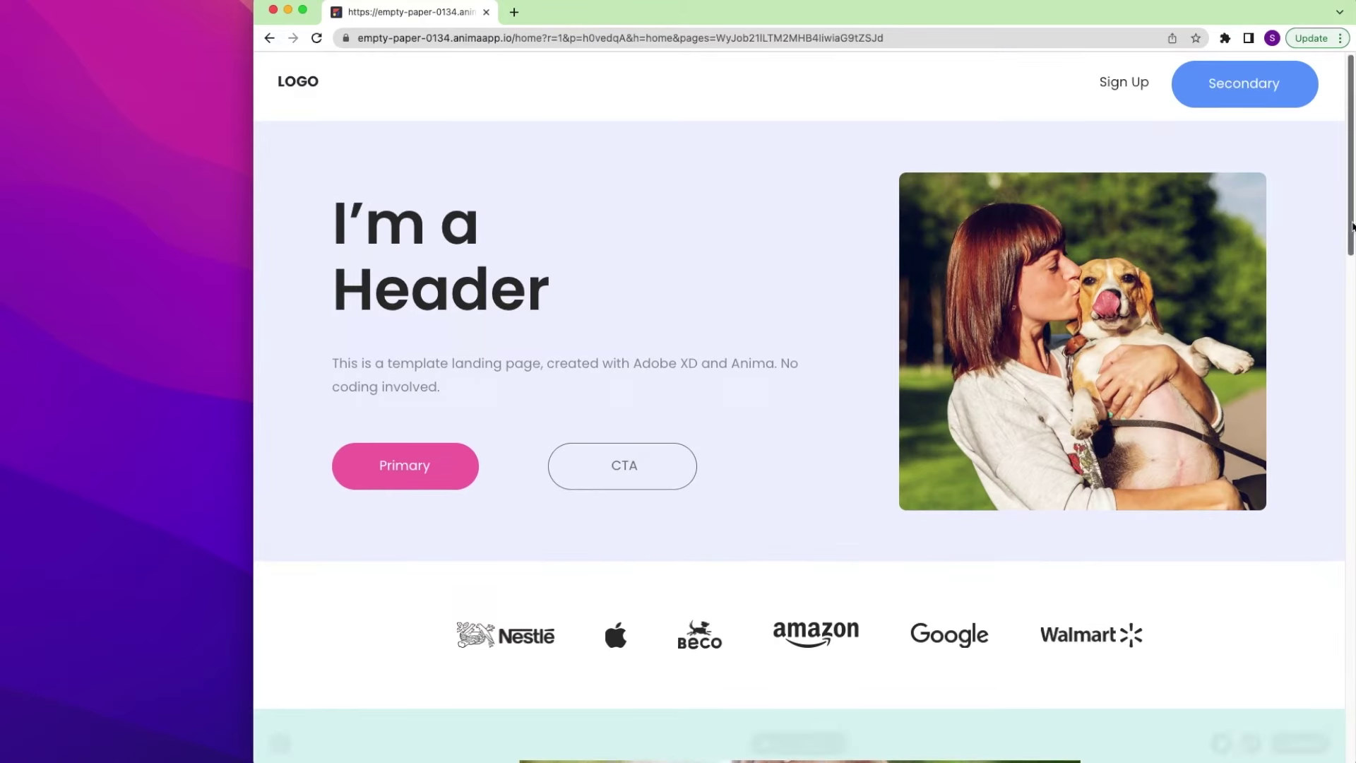
pyautogui.moveTo(1347, 226); pyautogui.dragTo(548, 248)
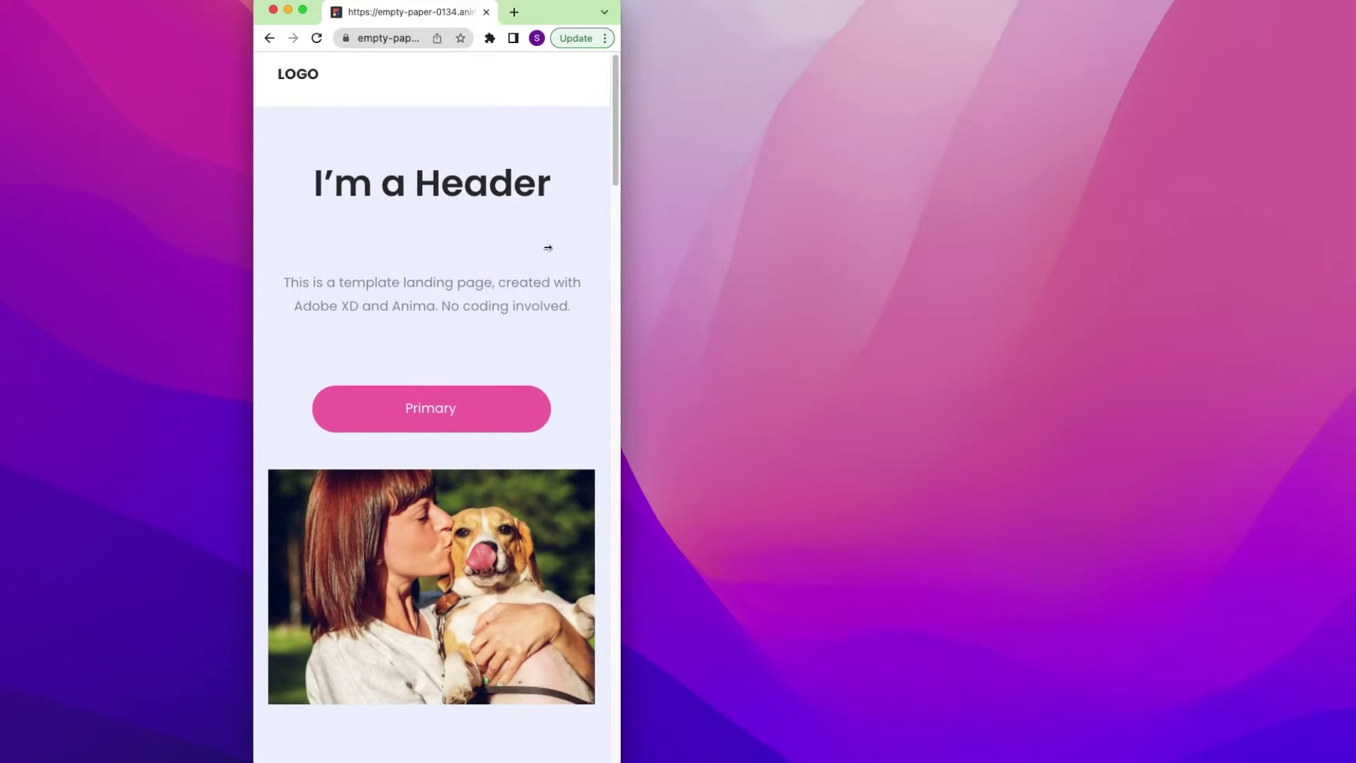
# Scroll the mobile layout to the footer and type 'ss' into the email field
pyautogui.scroll(-5, 452, 308)
pyautogui.scroll(-7, 455, 313)
pyautogui.scroll(-5, 454, 324)
pyautogui.scroll(-6, 454, 324)
pyautogui.scroll(-8, 461, 353)
pyautogui.click(435, 417)
pyautogui.write('ss')
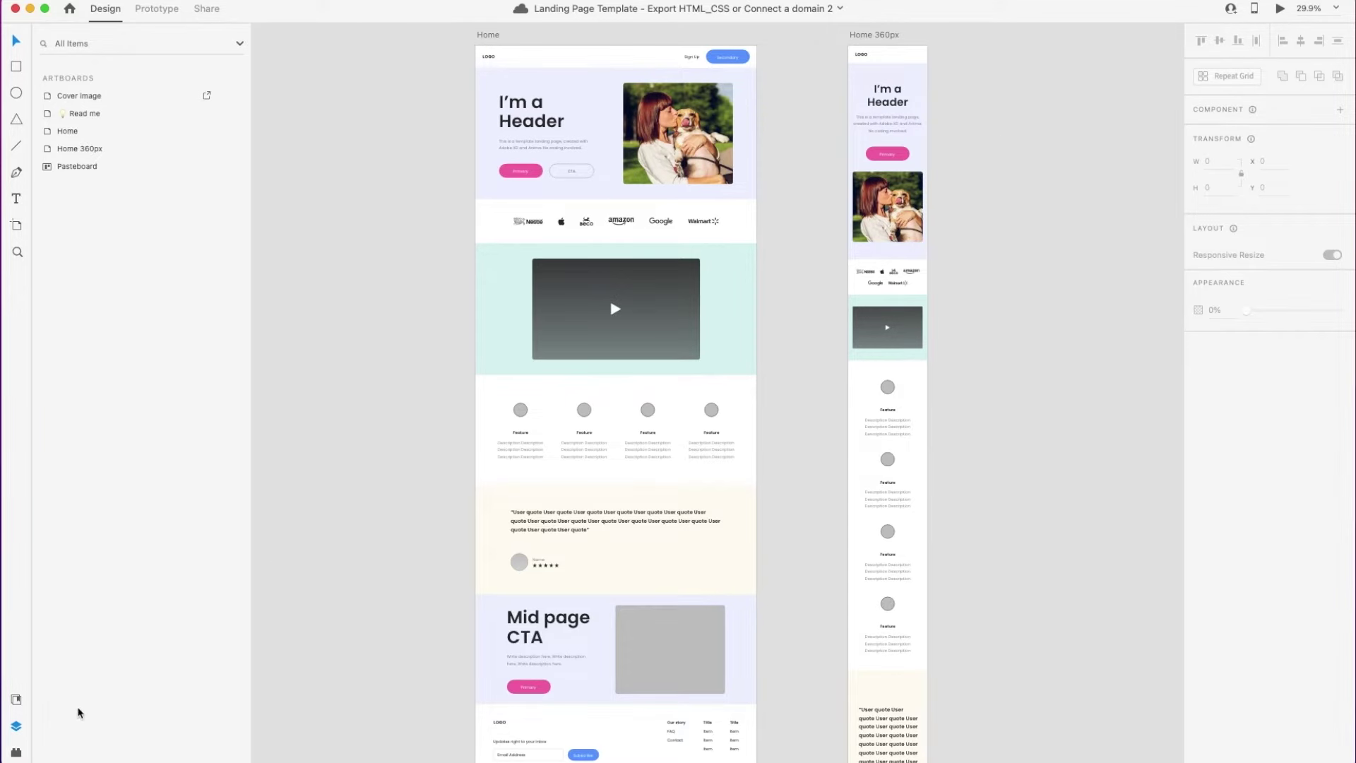
# Open the Anima plugin panel and select the Home and Home 360px artboards
pyautogui.click(15, 753)
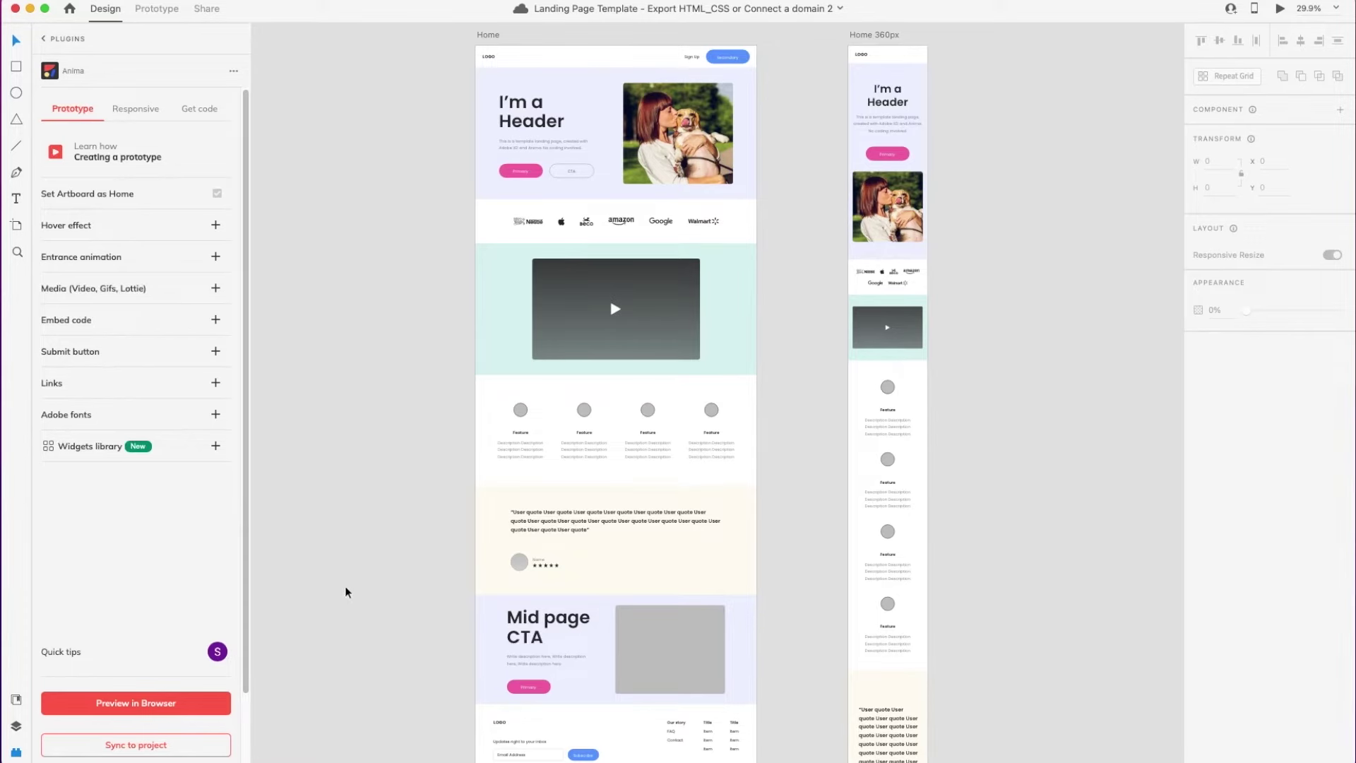
pyautogui.click(493, 36)
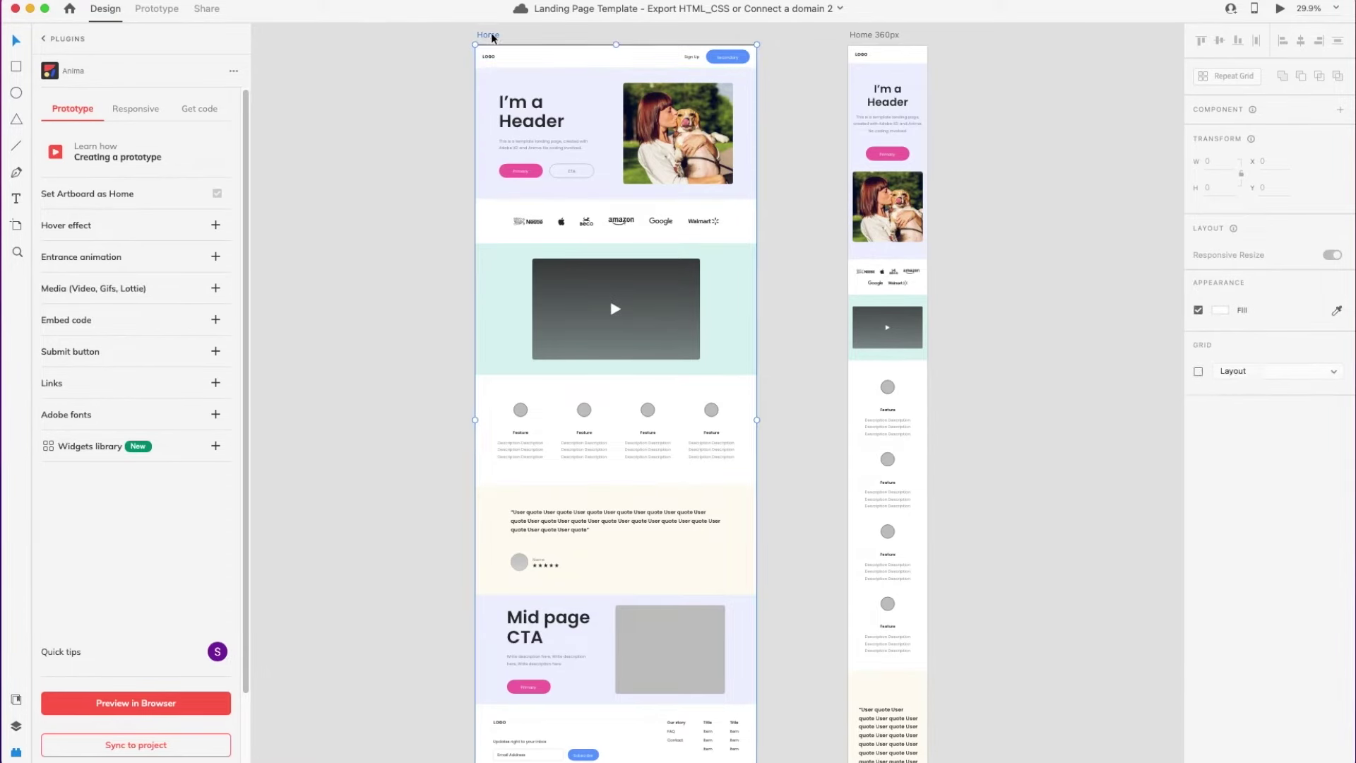
pyautogui.click(866, 37)
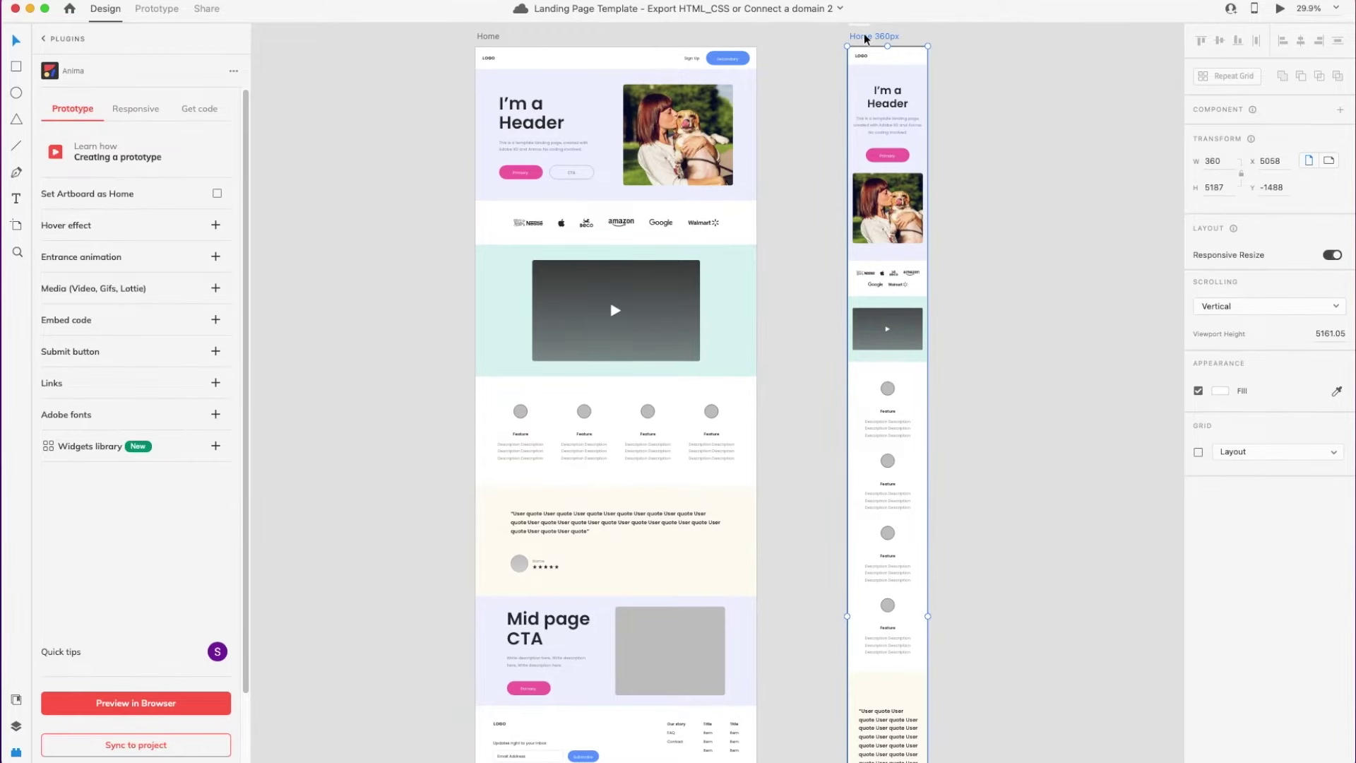
# Scroll through the desktop Home artboard section by section down to the footer
pyautogui.scroll(5, 825, 74)
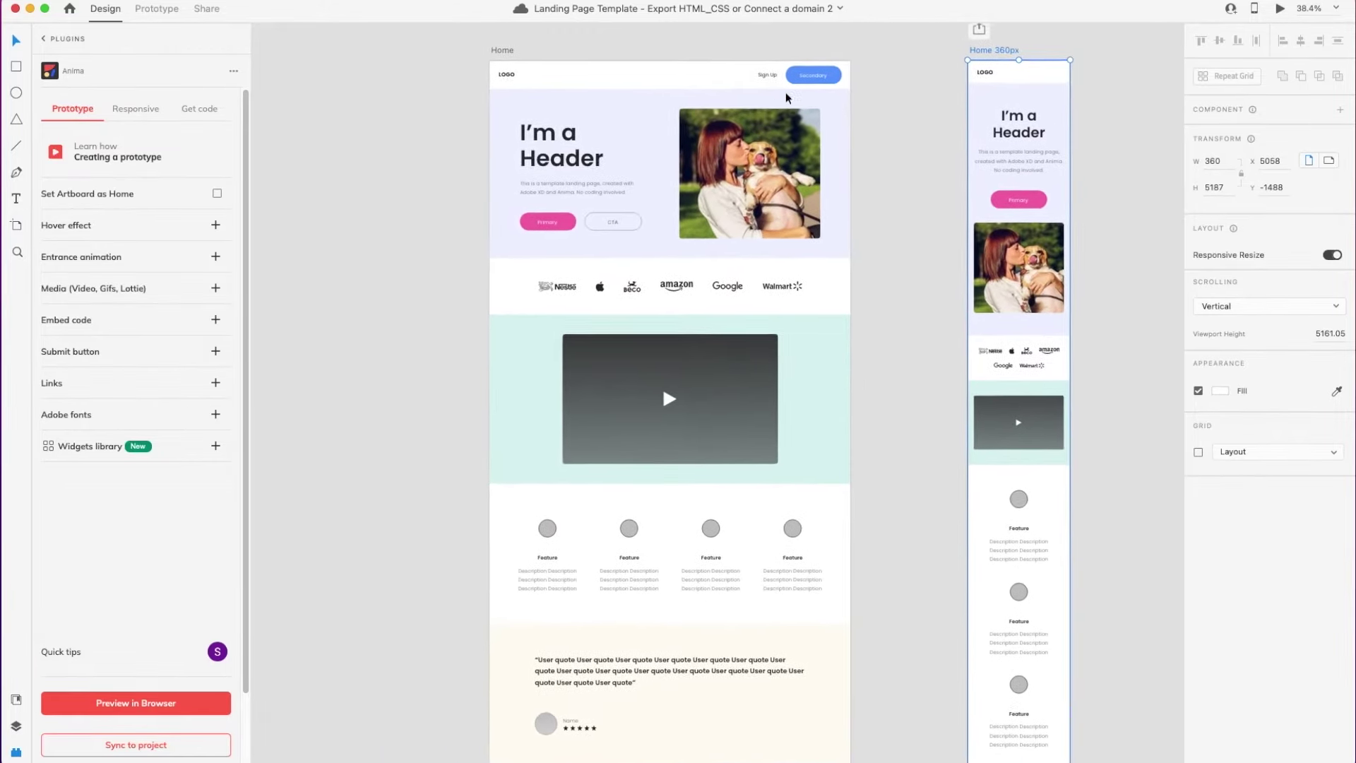
pyautogui.scroll(2, 788, 97)
pyautogui.scroll(2, 787, 98)
pyautogui.scroll(2, 788, 97)
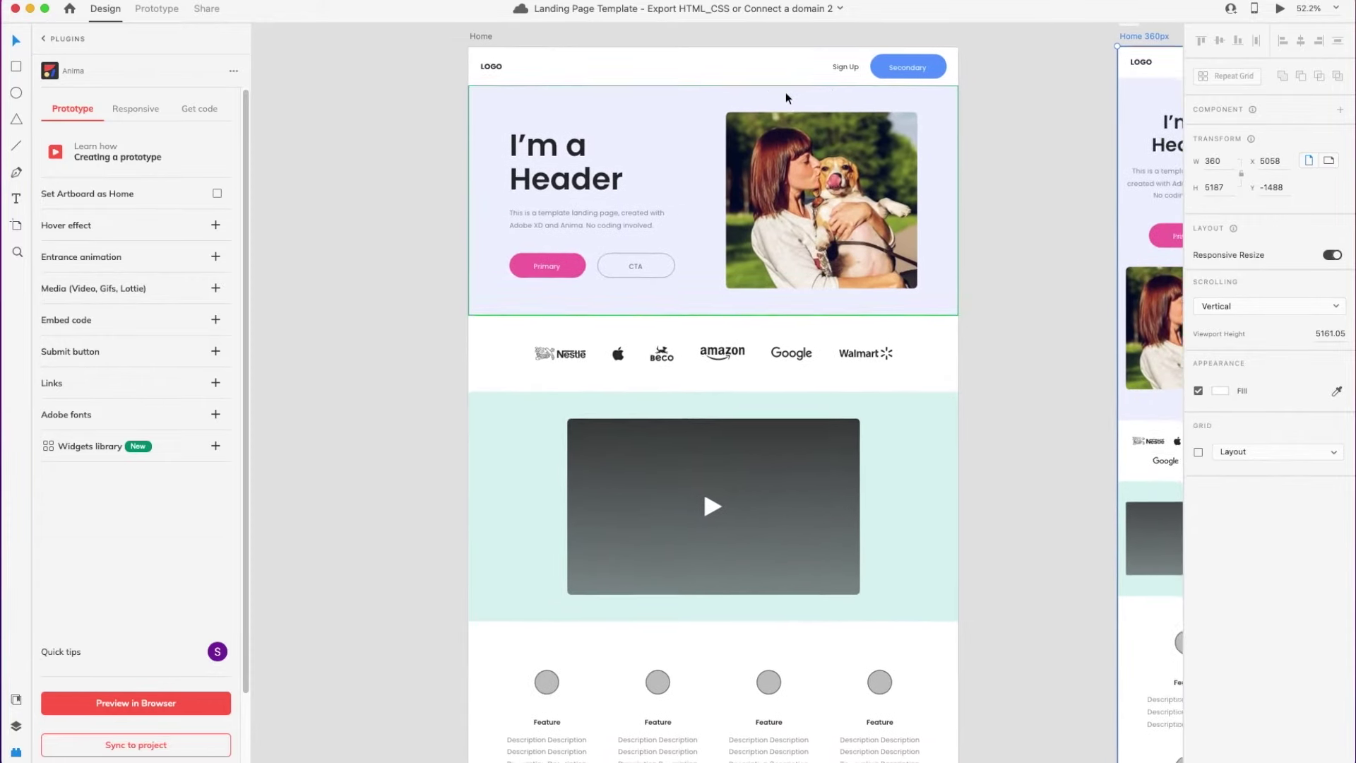
pyautogui.scroll(1, 788, 98)
pyautogui.scroll(-2, 791, 113)
pyautogui.scroll(-3, 798, 135)
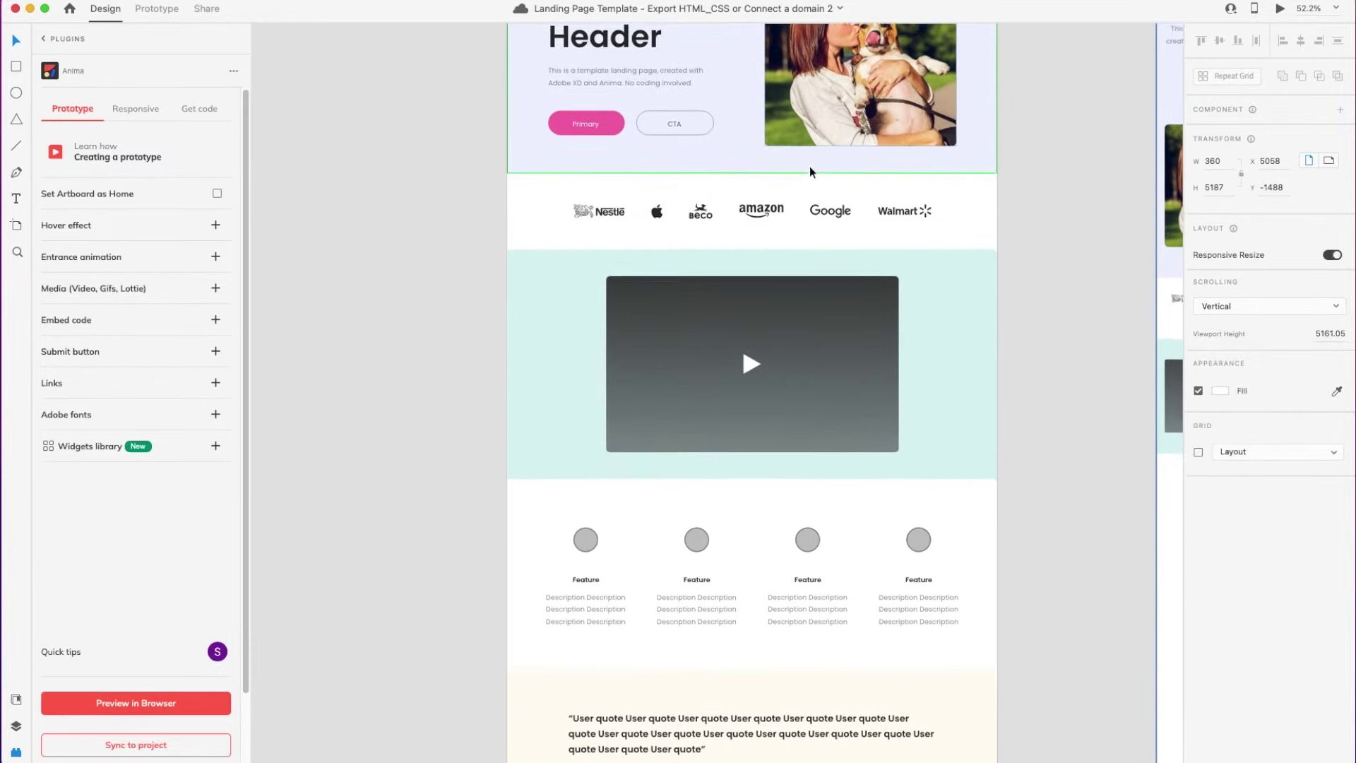
pyautogui.scroll(-4, 805, 156)
pyautogui.scroll(-3, 811, 172)
pyautogui.scroll(-4, 810, 172)
pyautogui.scroll(-2, 811, 171)
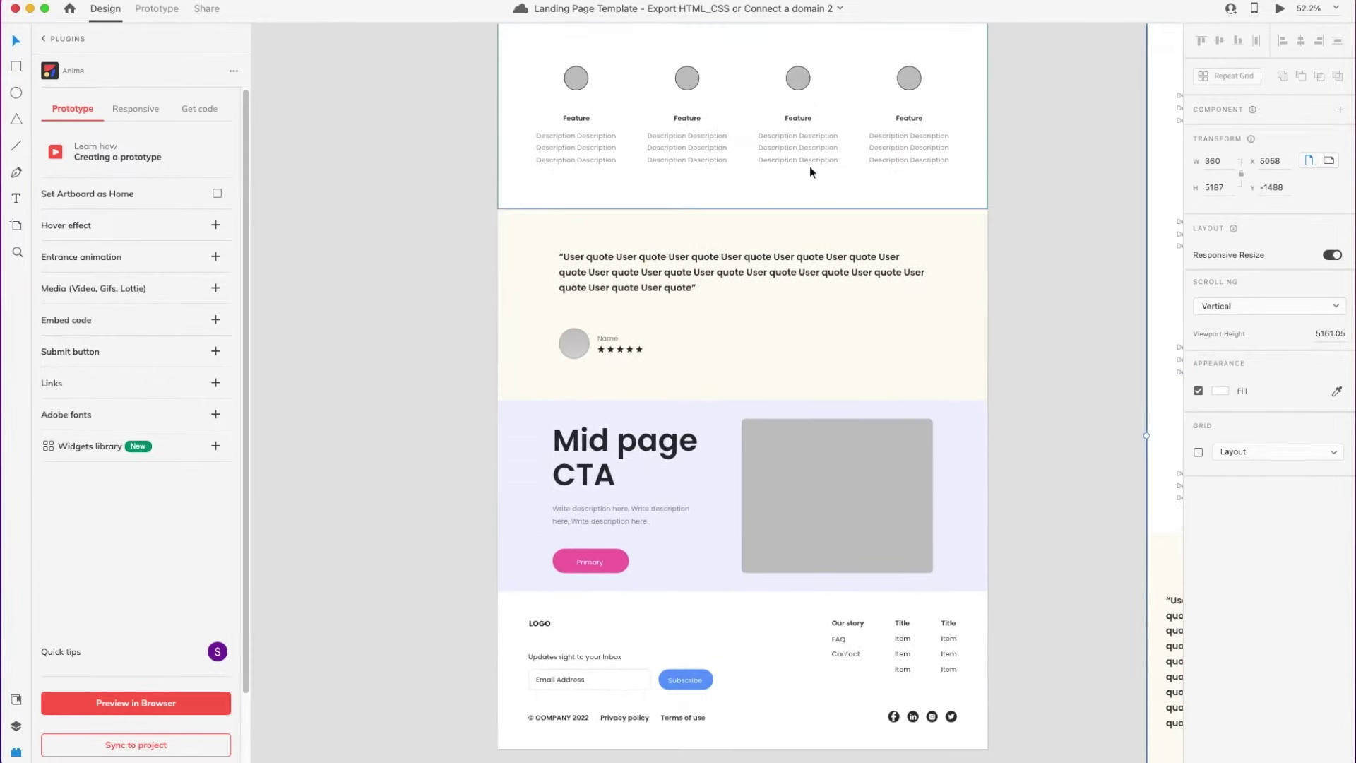
pyautogui.scroll(4, 810, 172)
pyautogui.scroll(5, 810, 172)
pyautogui.scroll(6, 810, 172)
# Inspect the video placeholder's Anima media settings (URL, autoplay, loop, mute) and preview the prototype links
pyautogui.click(811, 359)
pyautogui.doubleClick(811, 360)
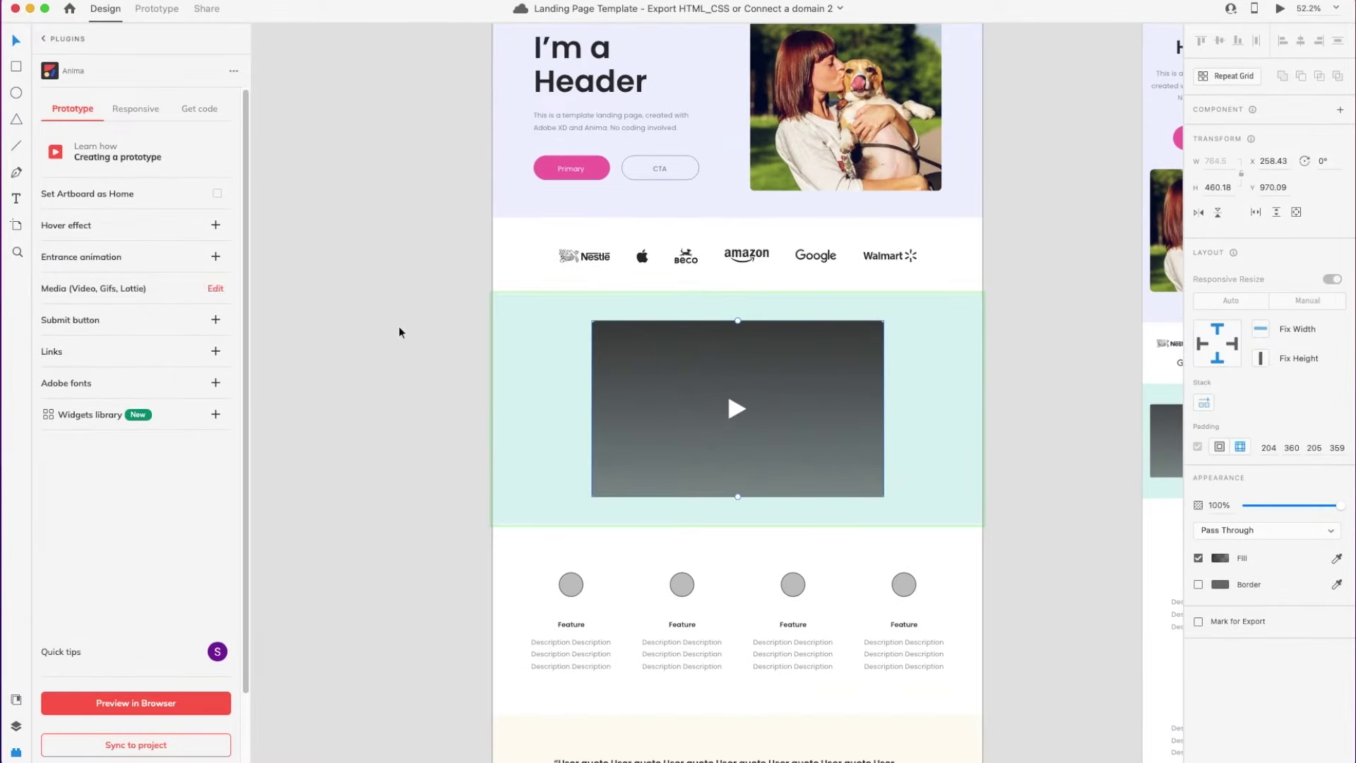
pyautogui.click(216, 288)
pyautogui.click(216, 289)
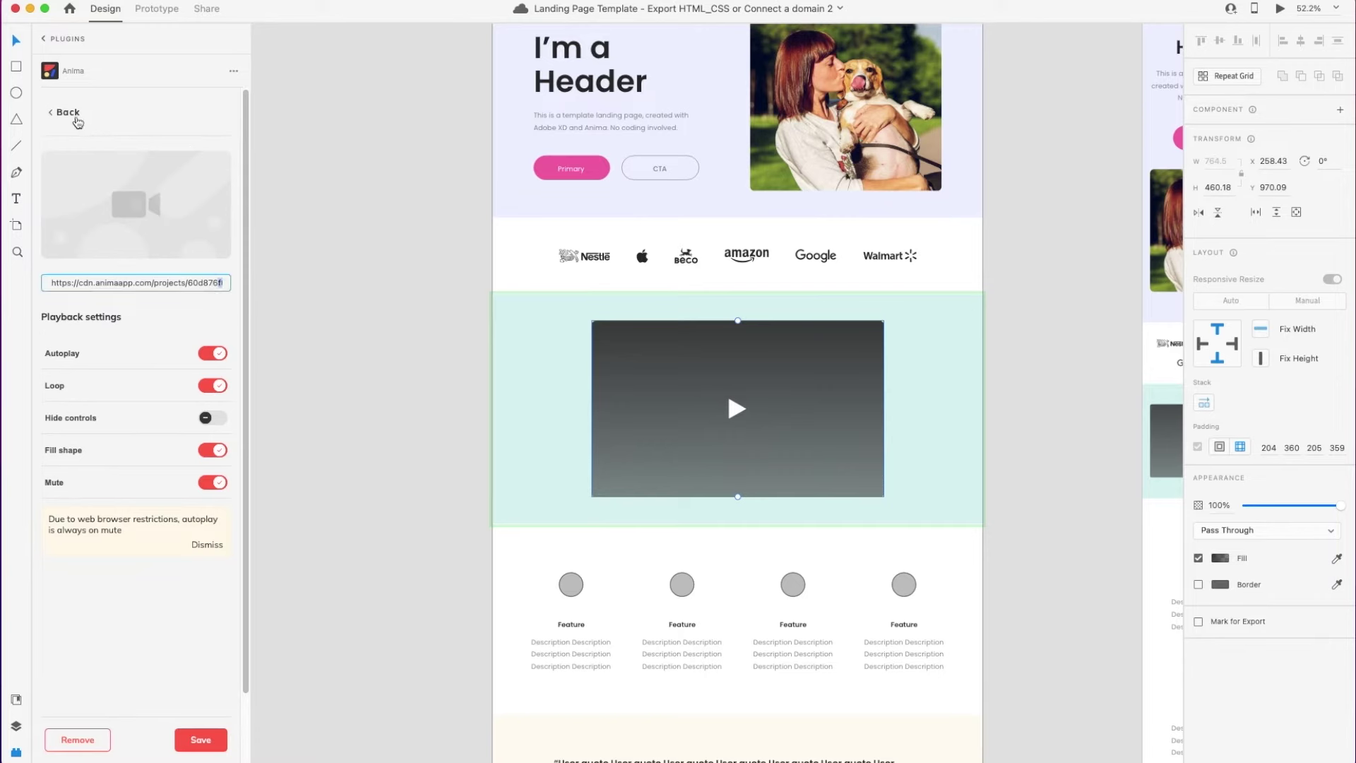
pyautogui.click(70, 114)
pyautogui.click(71, 114)
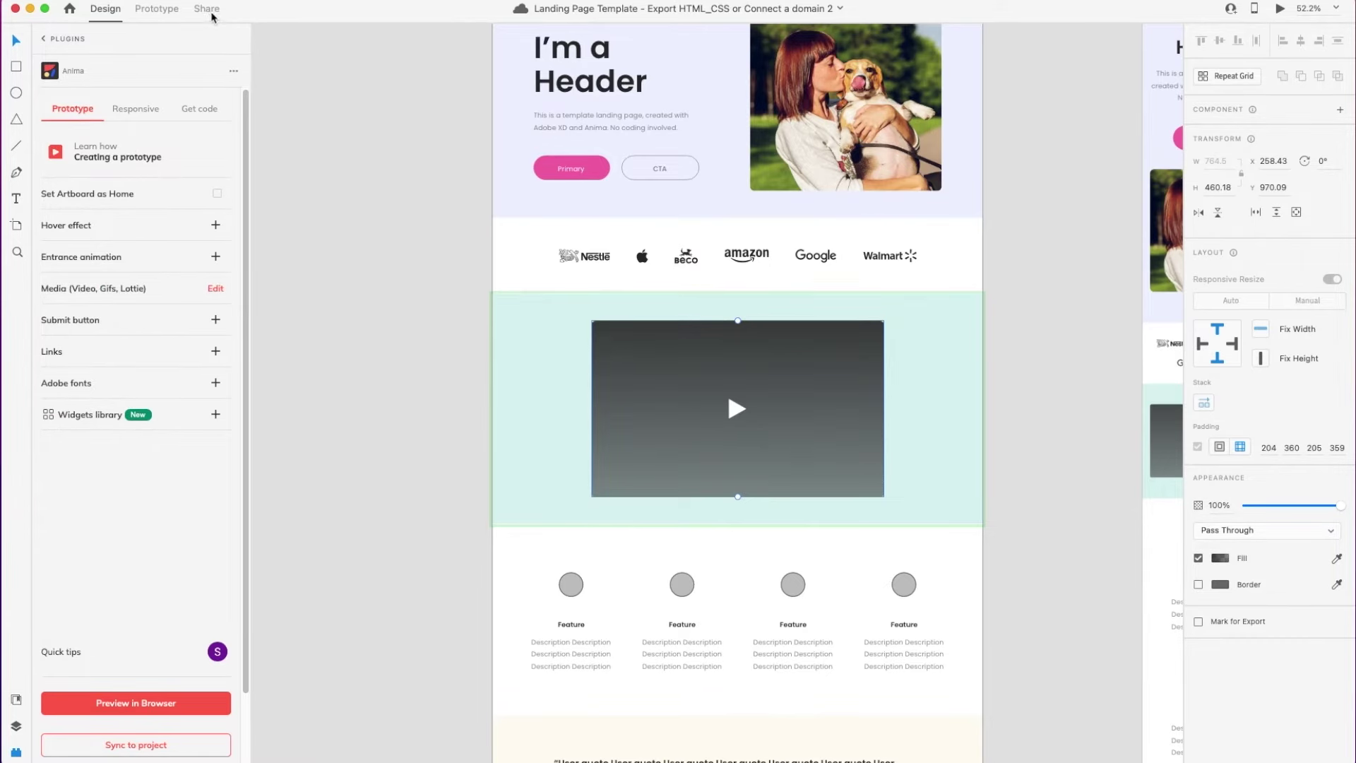
pyautogui.click(160, 10)
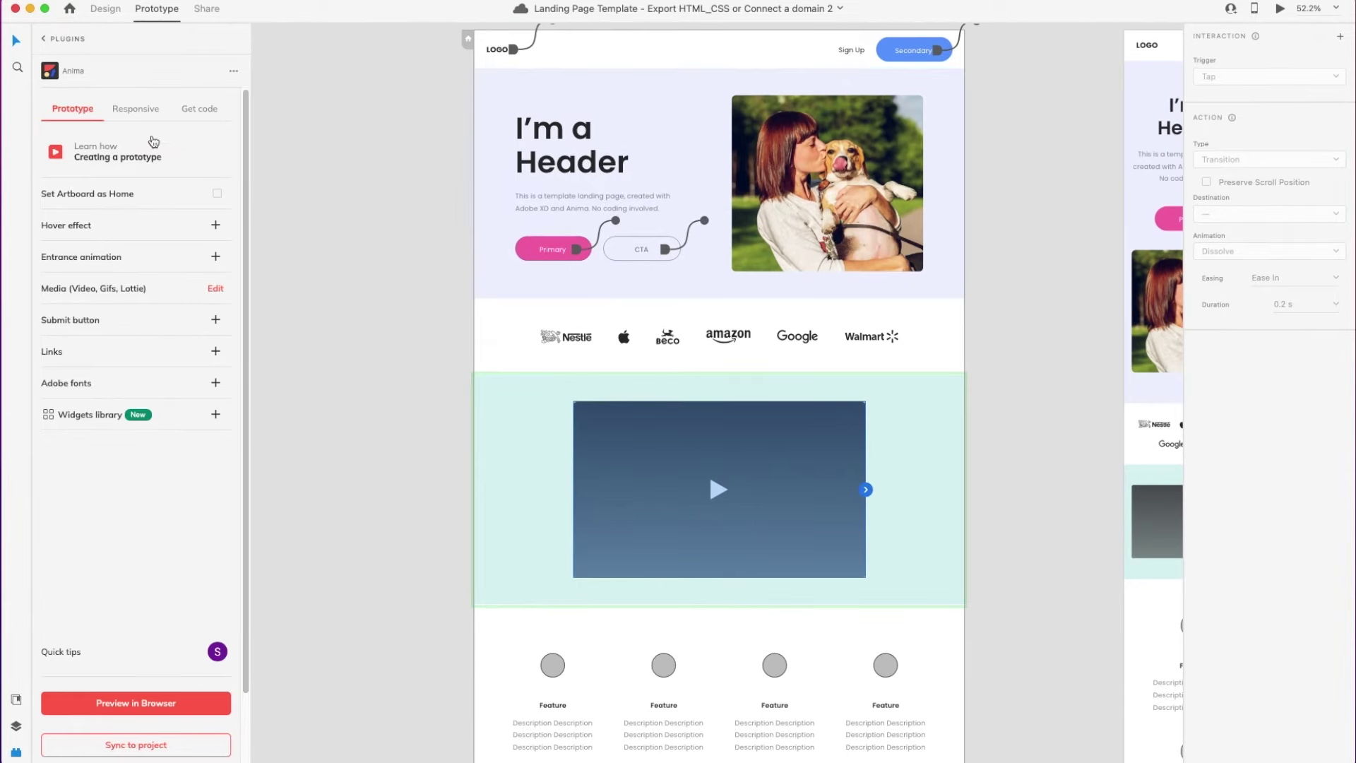
pyautogui.click(110, 17)
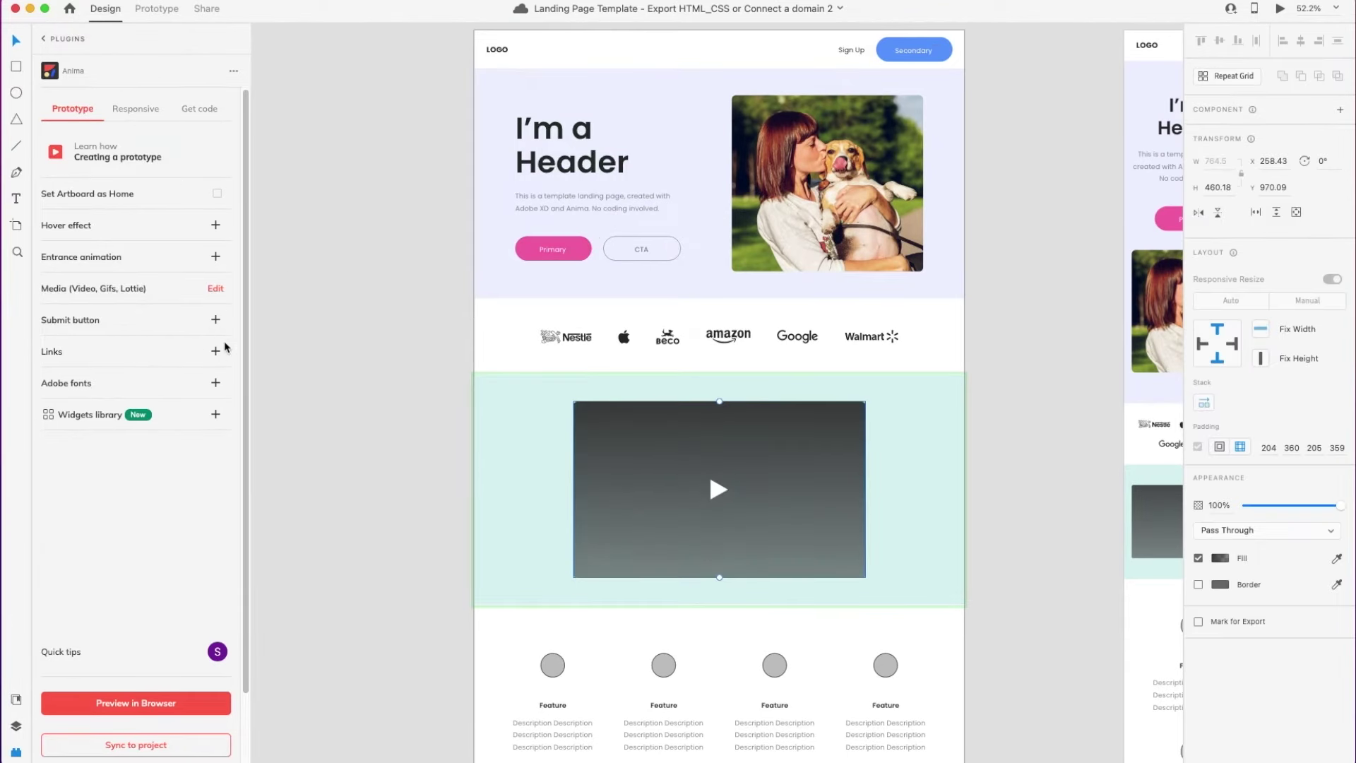
# Select the Primary button to confirm its Anima hover effect, then scroll down the design
pyautogui.click(339, 386)
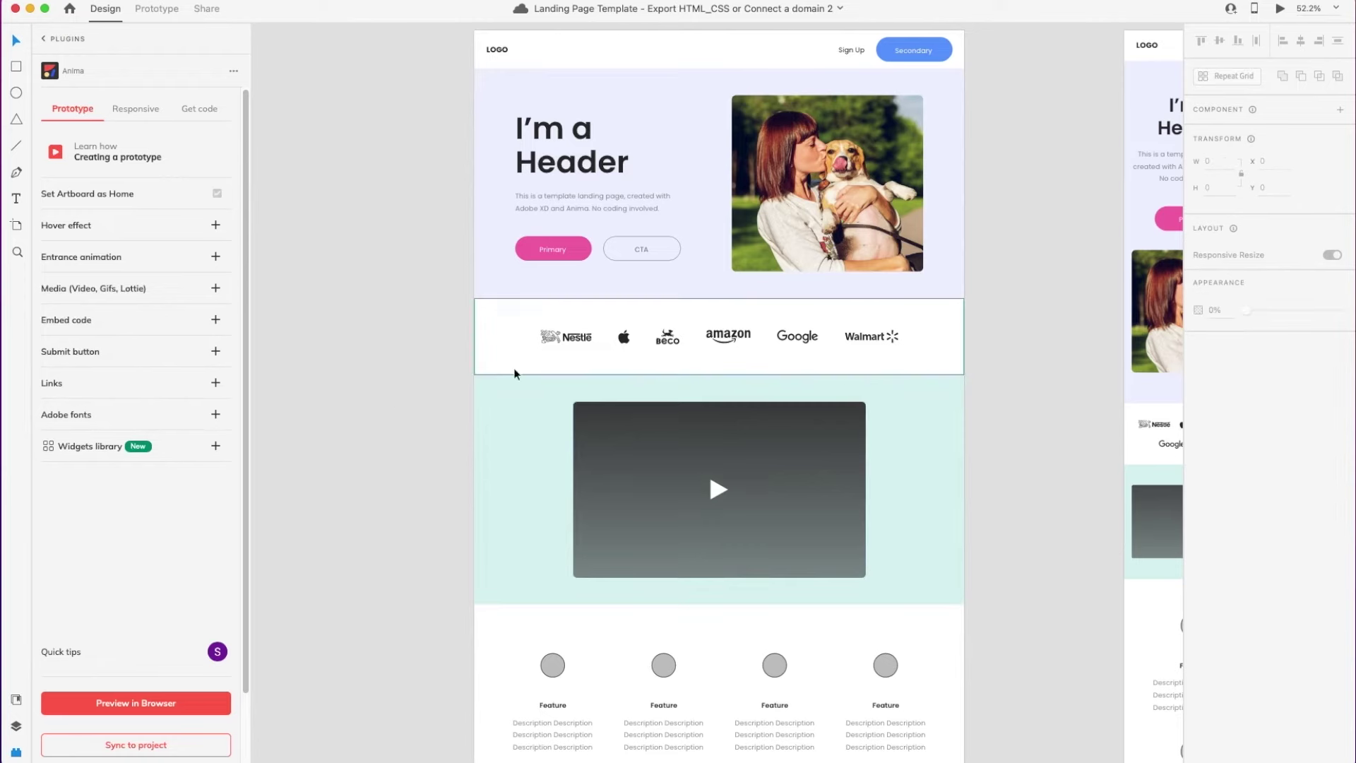
pyautogui.click(580, 251)
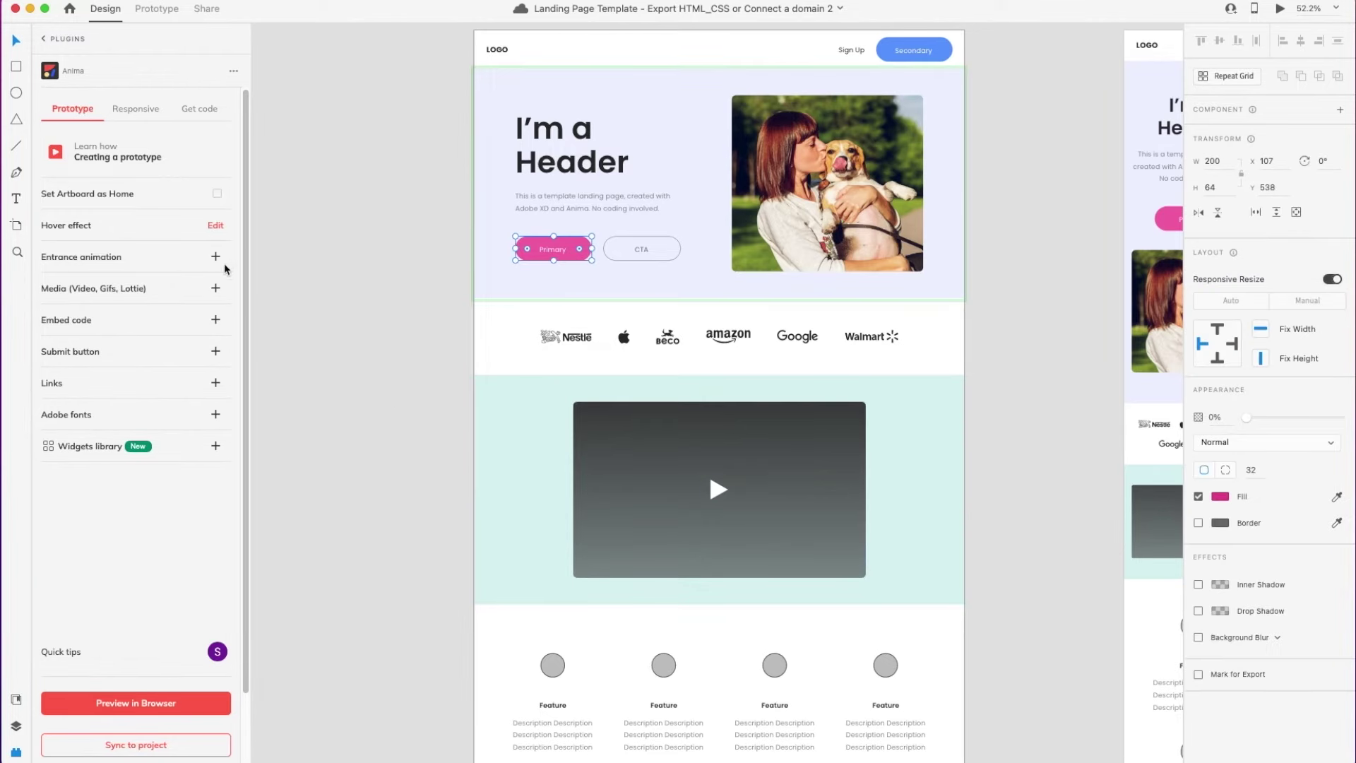
pyautogui.scroll(-1, 548, 469)
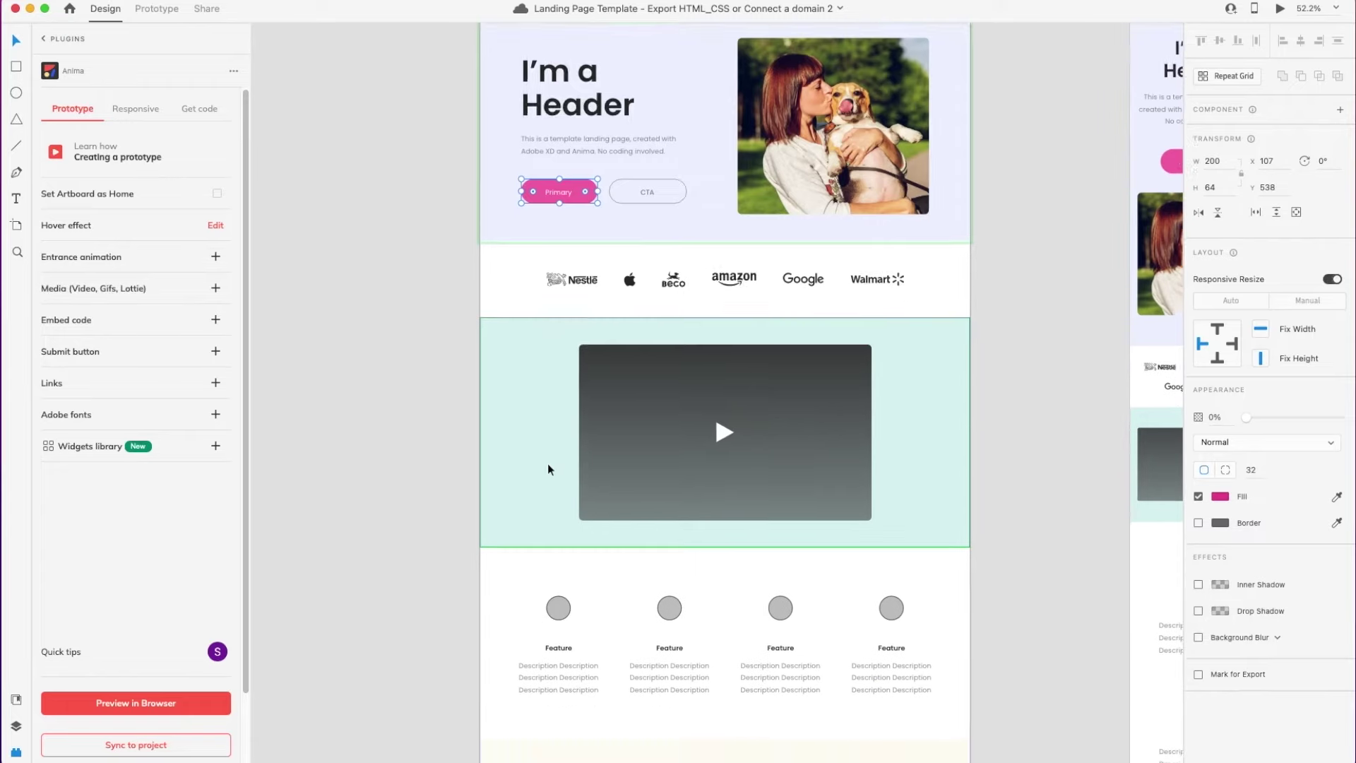
pyautogui.scroll(-5, 548, 469)
pyautogui.scroll(-2, 548, 466)
pyautogui.scroll(-2, 558, 523)
pyautogui.doubleClick(542, 587)
pyautogui.click(217, 352)
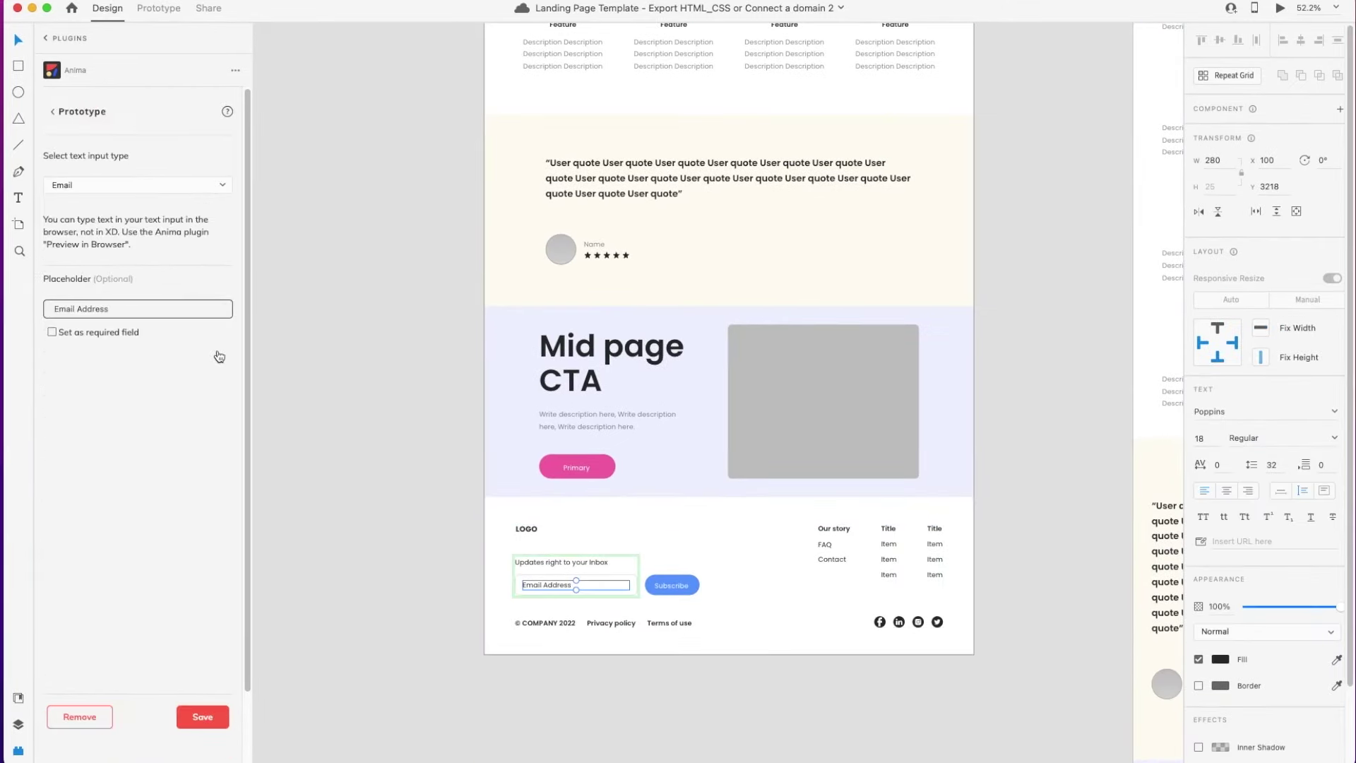
pyautogui.click(206, 186)
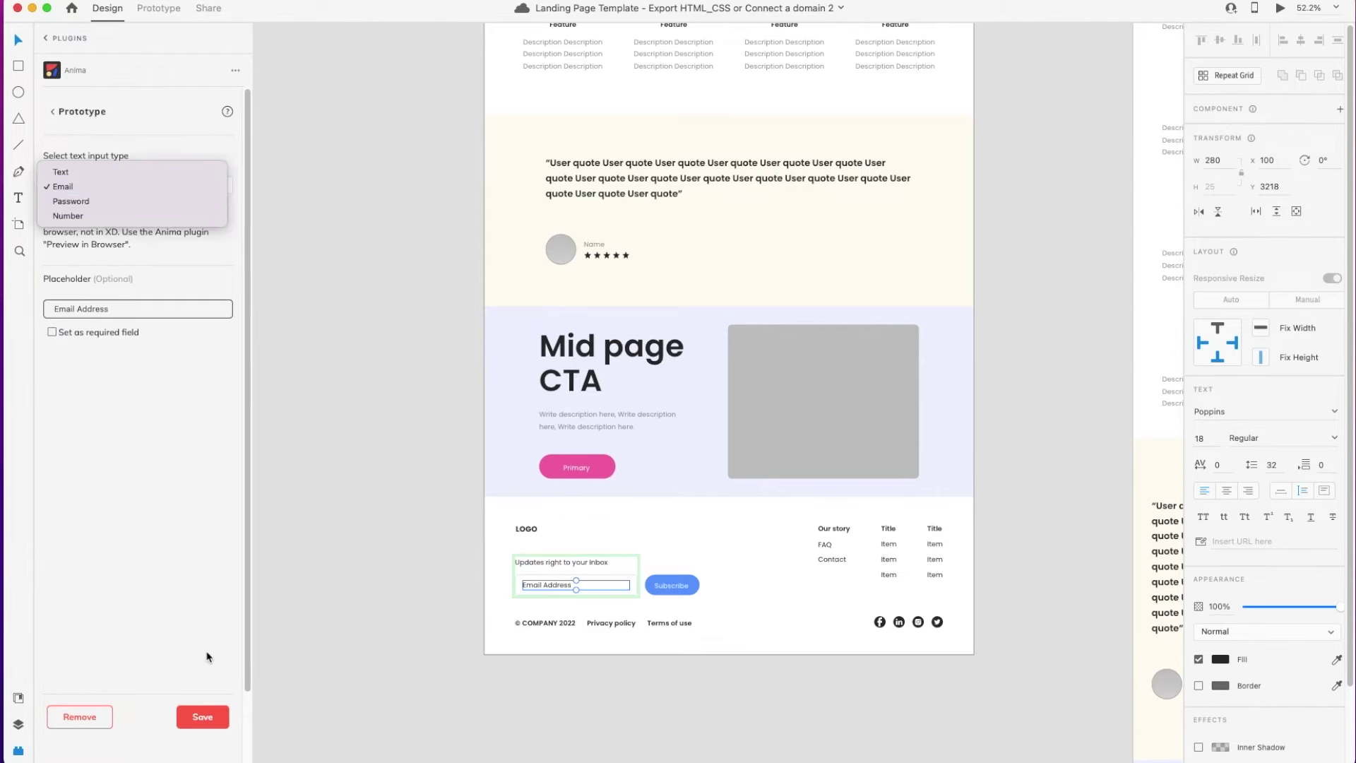
pyautogui.click(212, 717)
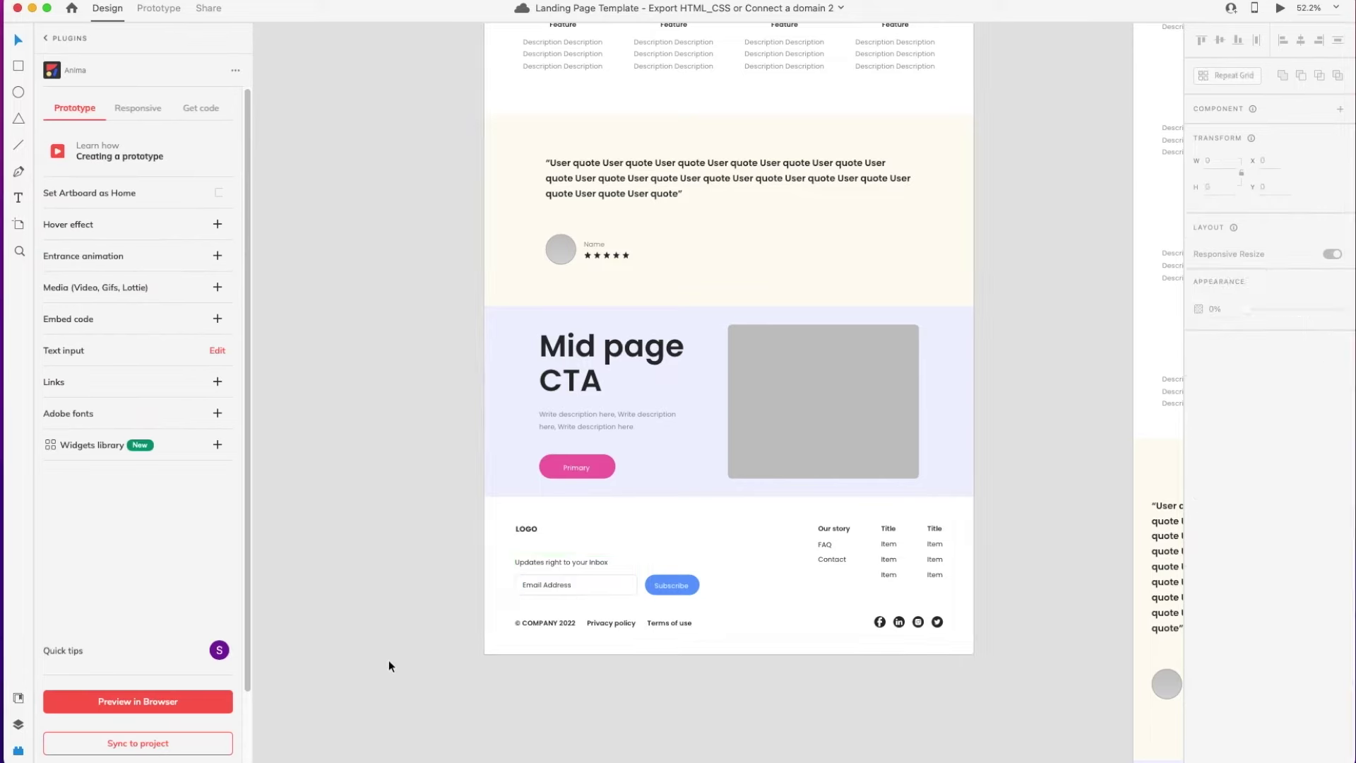
pyautogui.doubleClick(686, 592)
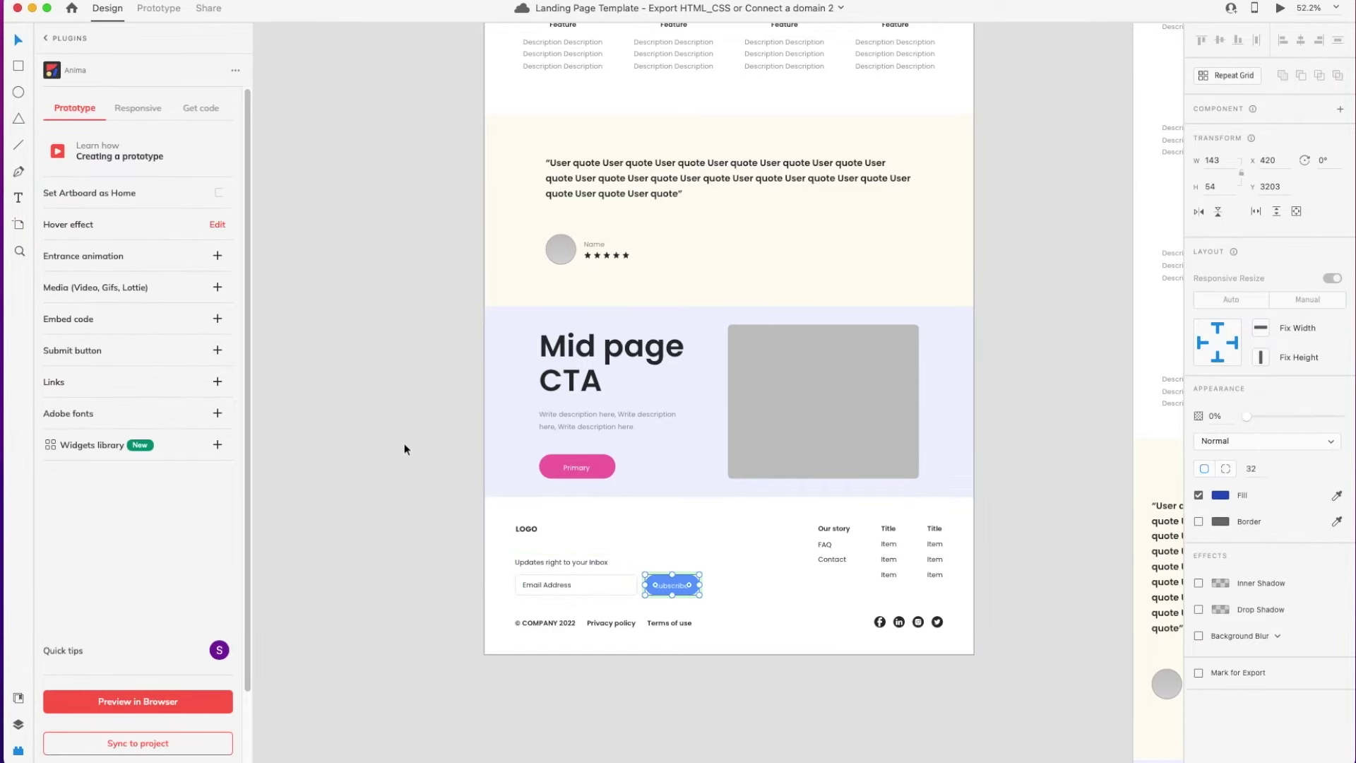
pyautogui.click(218, 351)
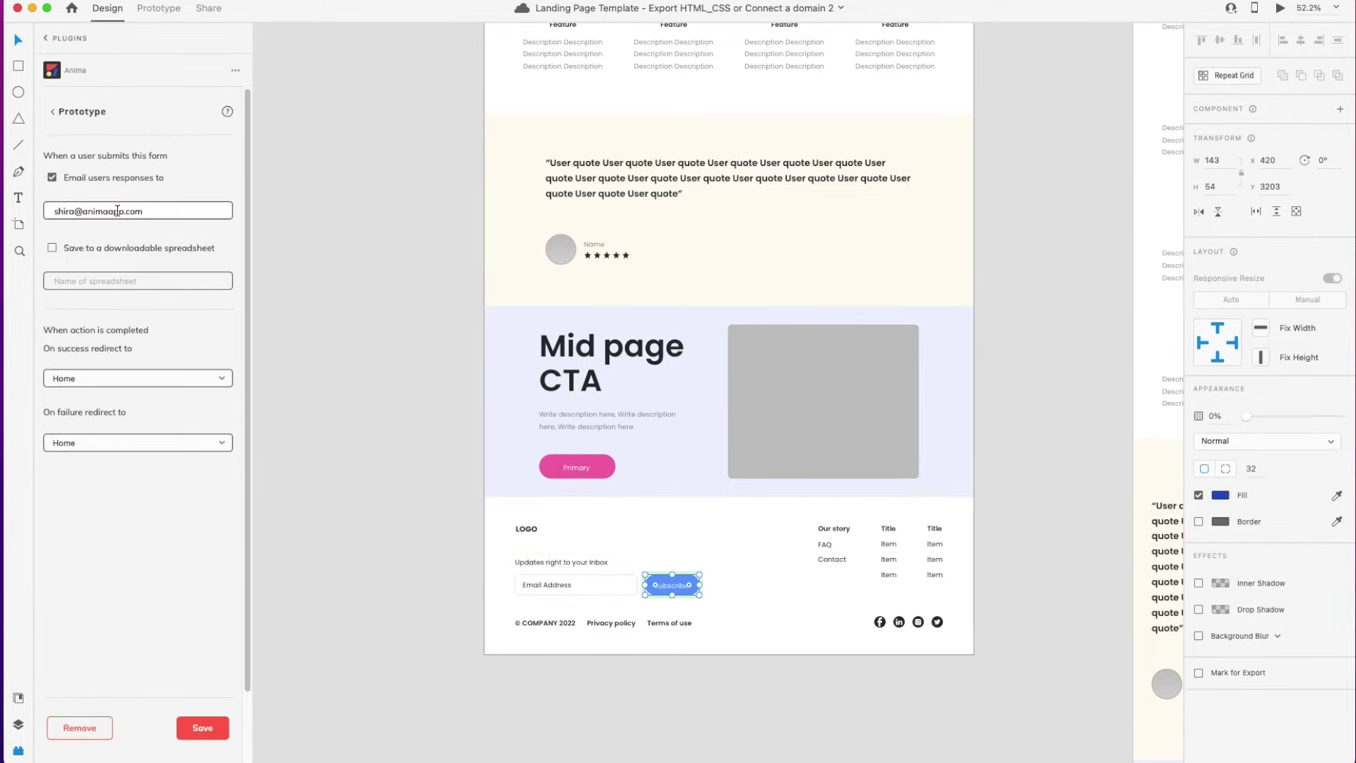
pyautogui.click(205, 728)
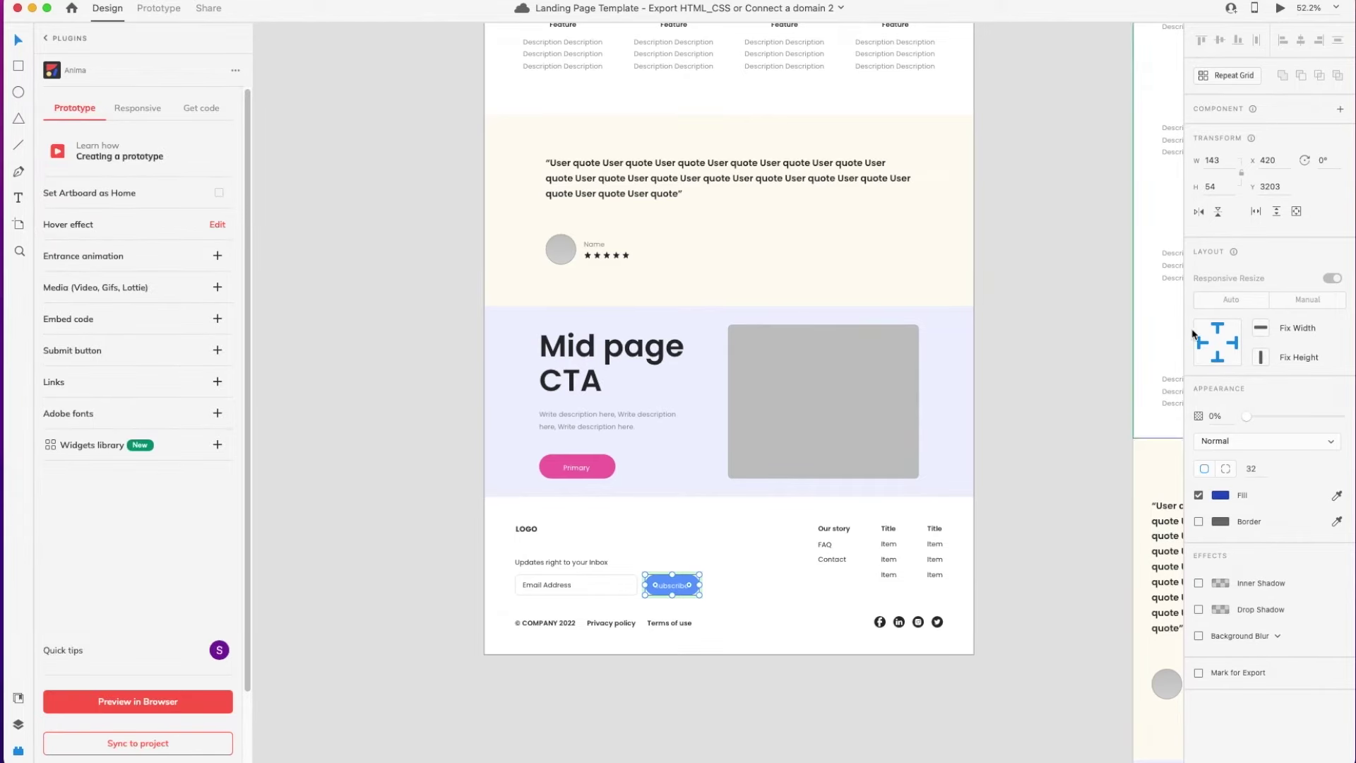
pyautogui.scroll(5, 887, 401)
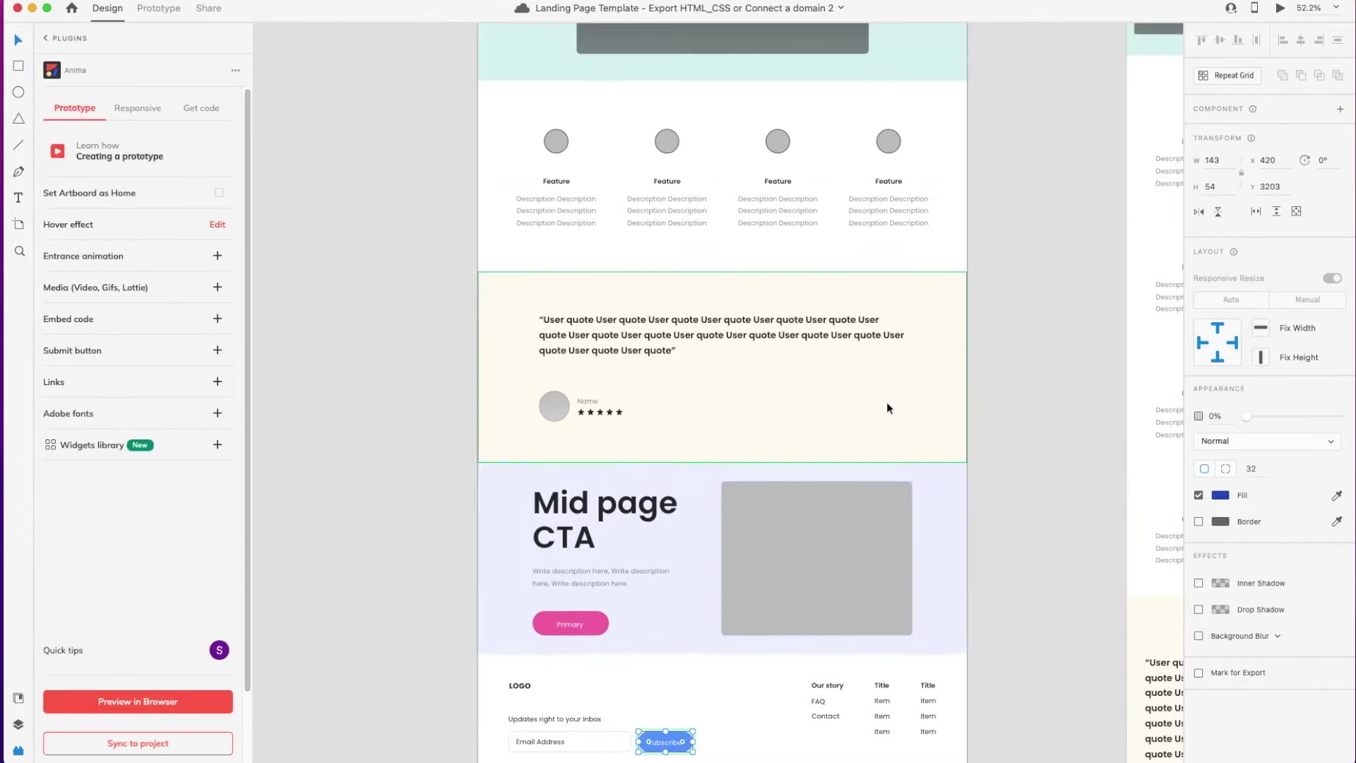
pyautogui.scroll(3, 887, 402)
pyautogui.scroll(3, 887, 401)
pyautogui.scroll(4, 887, 401)
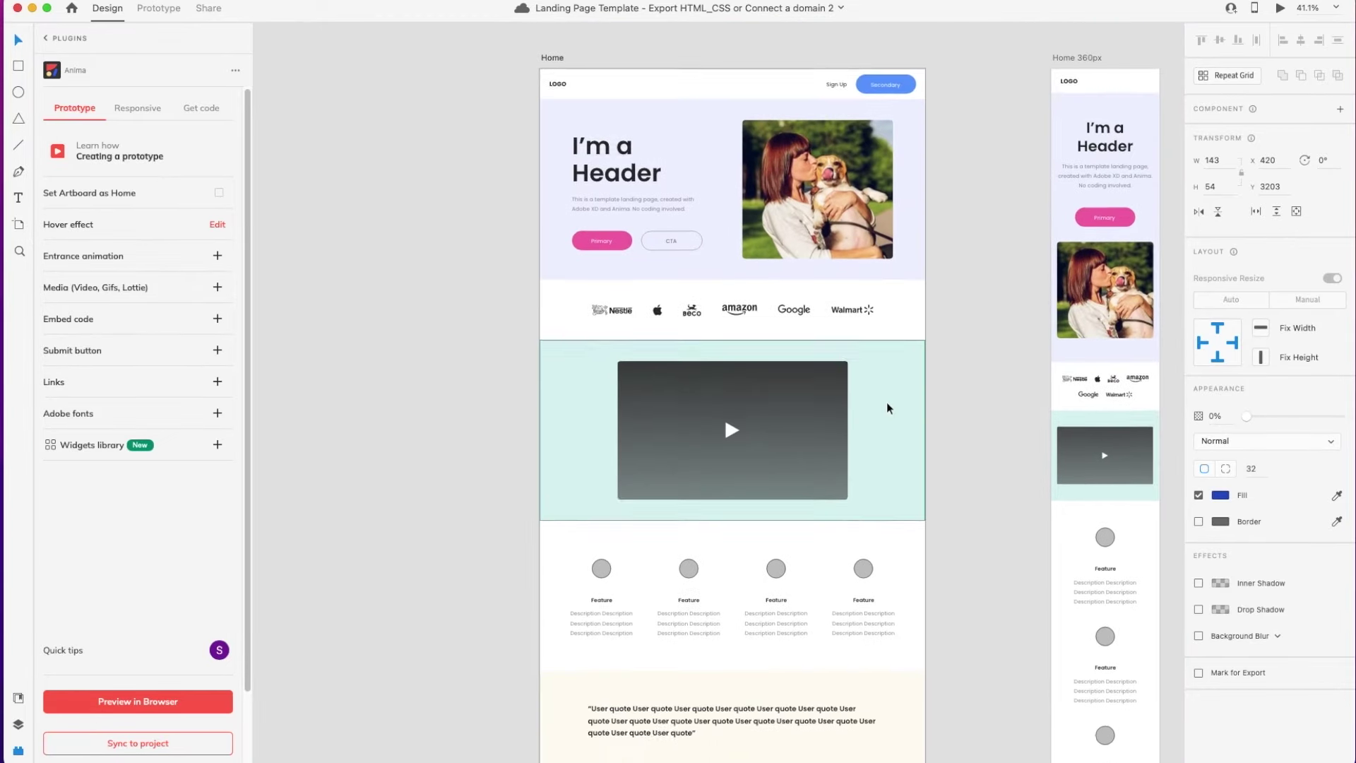
pyautogui.click(558, 106)
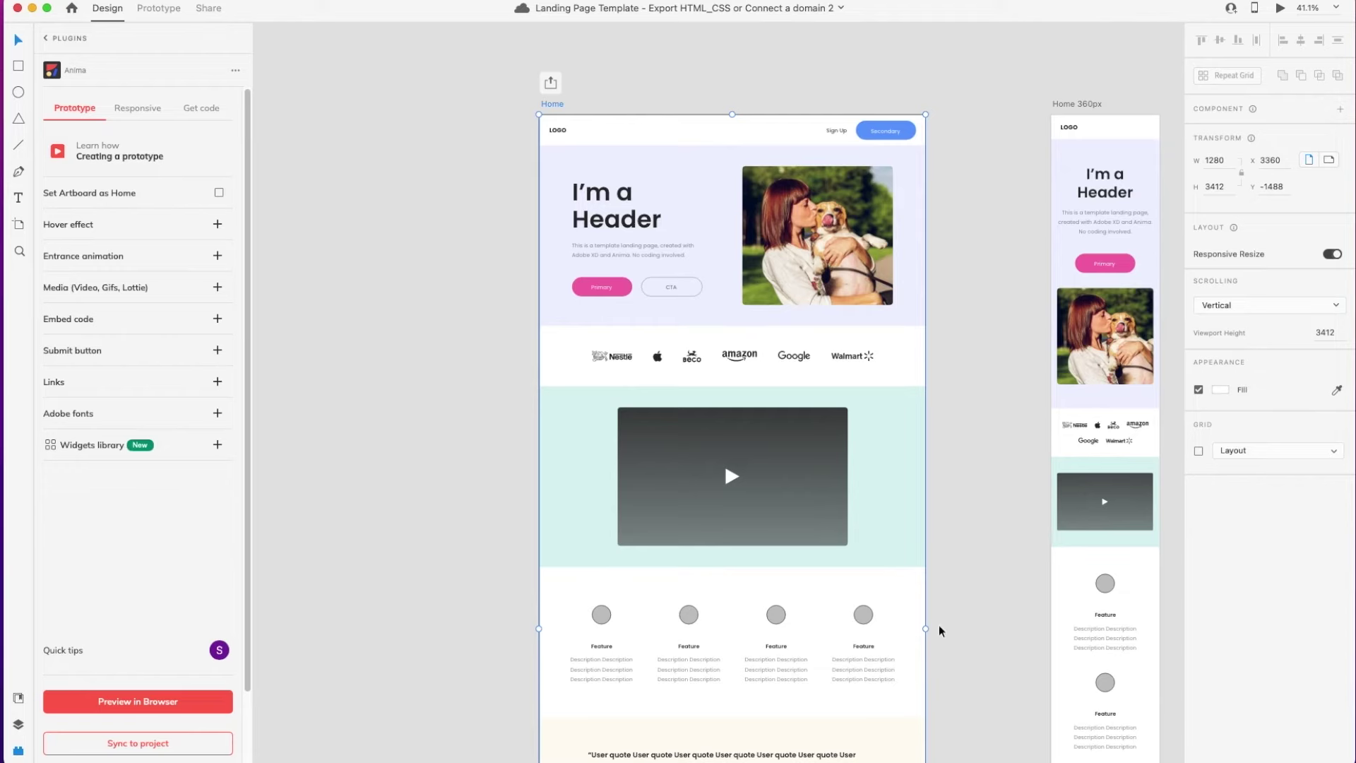
pyautogui.moveTo(926, 628); pyautogui.dragTo(973, 637)
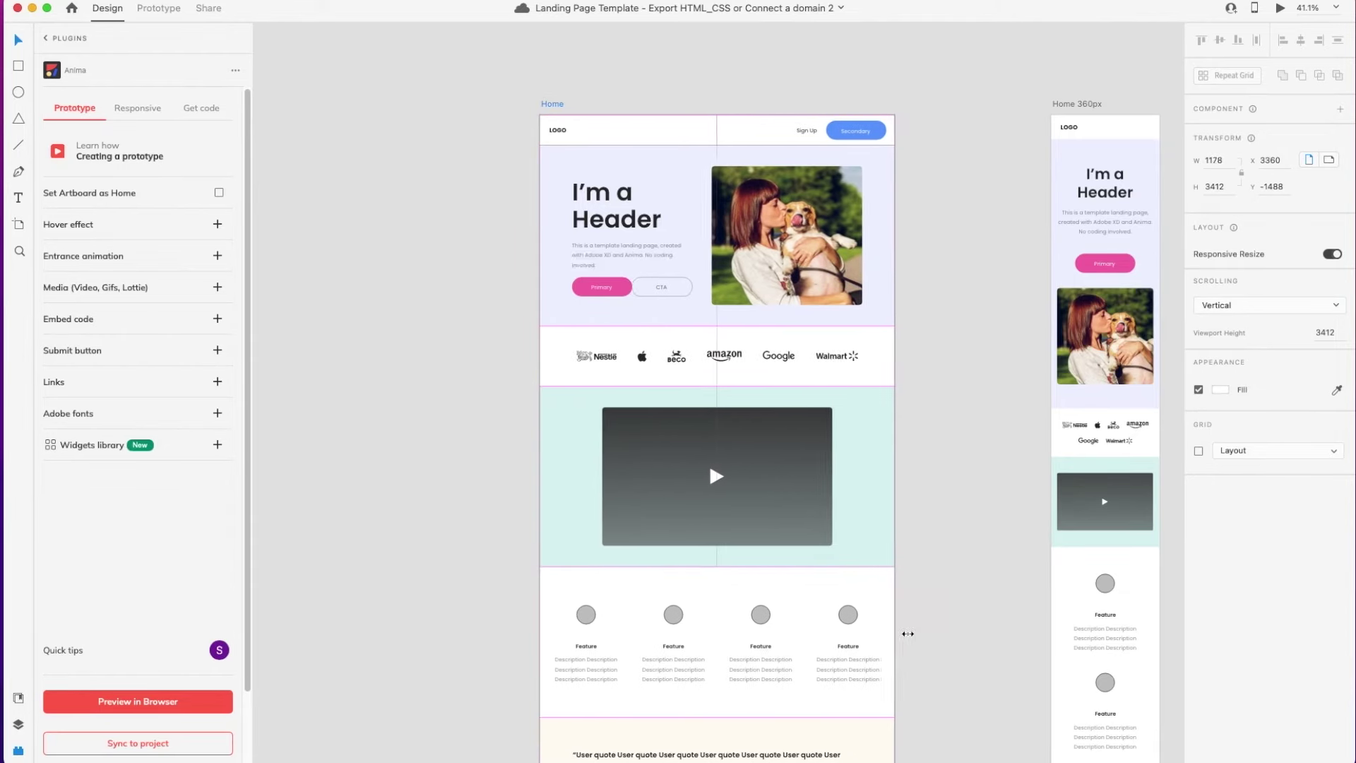
pyautogui.moveTo(973, 637); pyautogui.dragTo(990, 644)
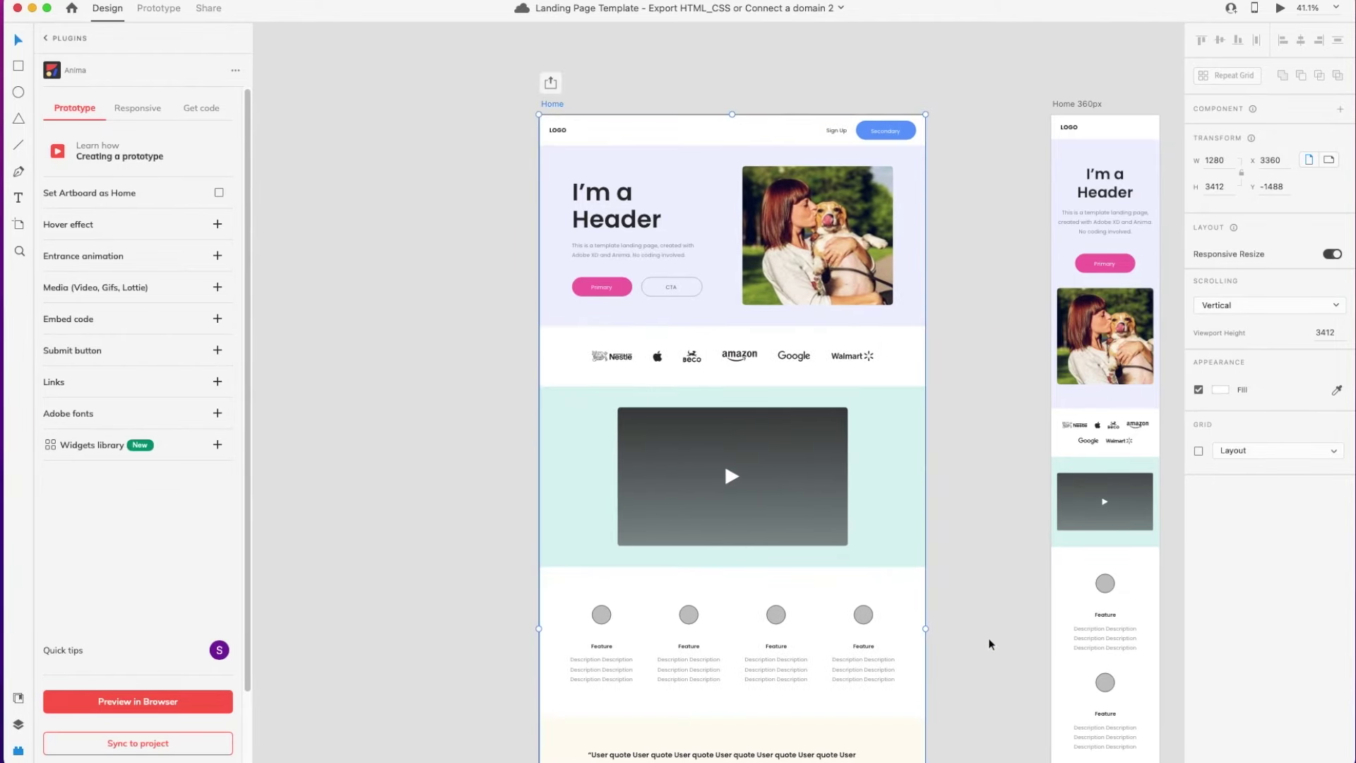
pyautogui.keyDown('shift'); pyautogui.click(1080, 106); pyautogui.keyUp('shift')
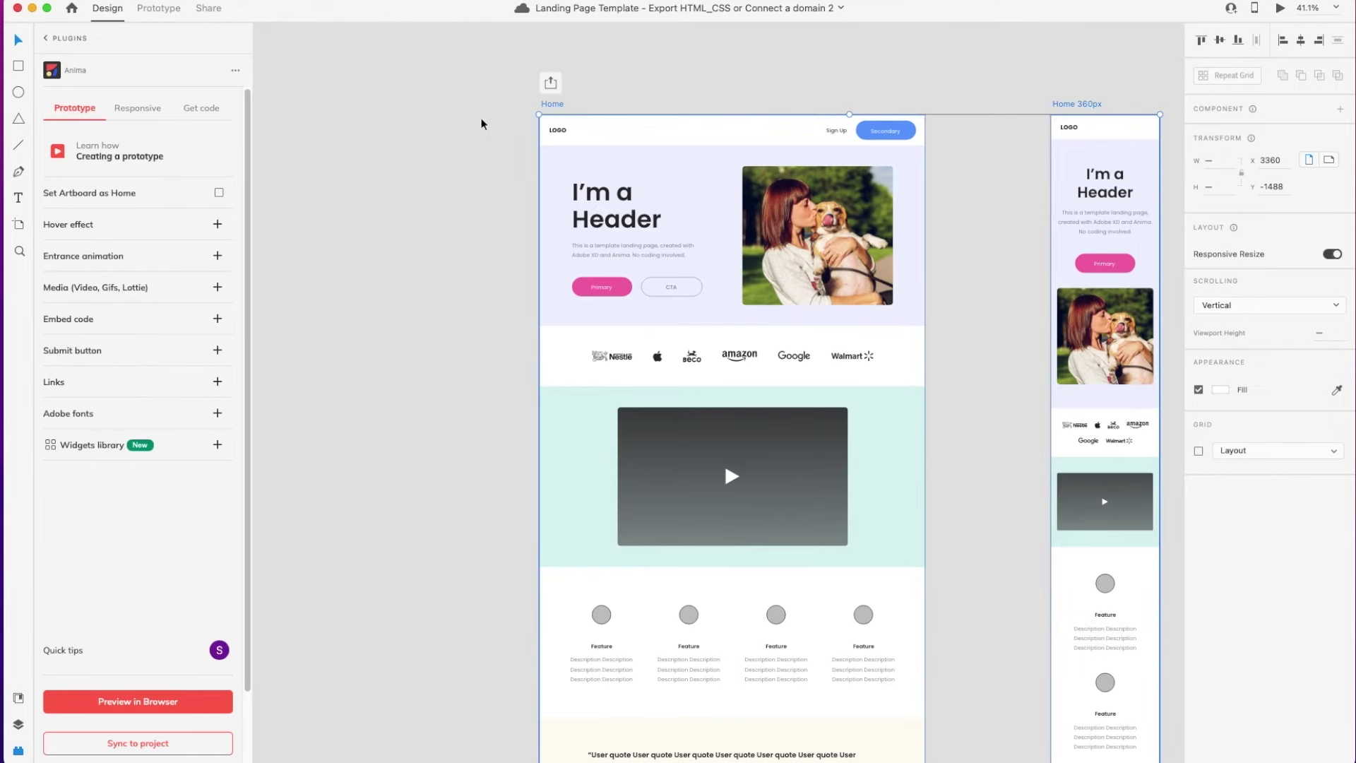
pyautogui.click(149, 115)
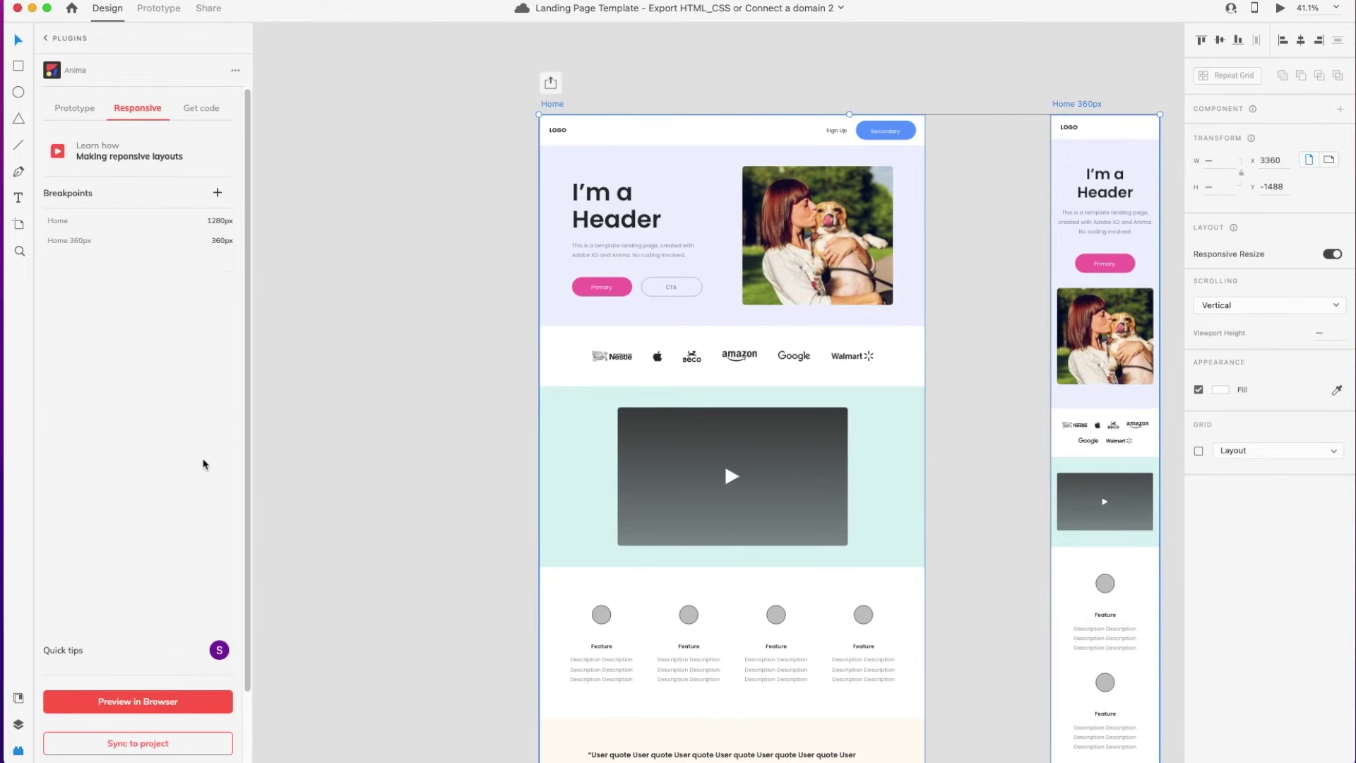
# Create Anima project 'My project' in the My Landing Page workspace and sync the artboards
pyautogui.click(194, 705)
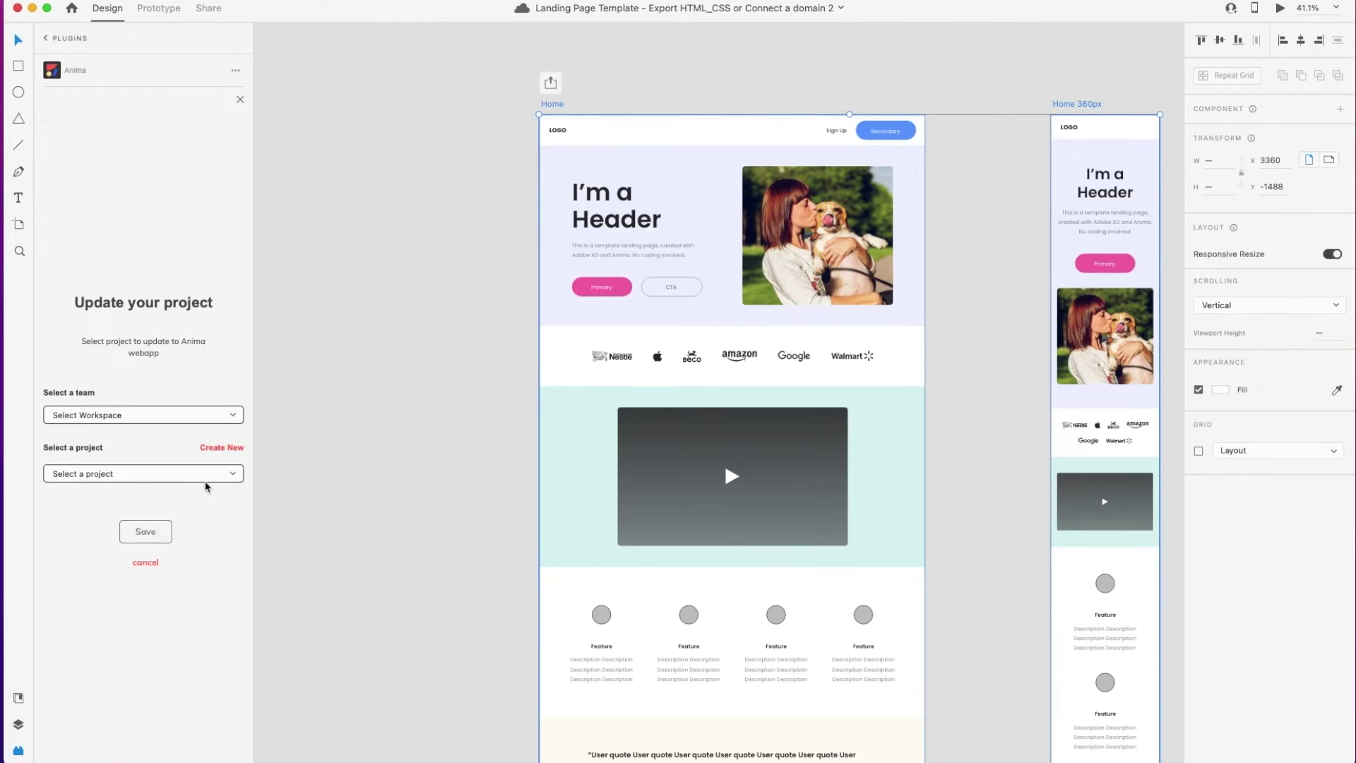
pyautogui.click(201, 417)
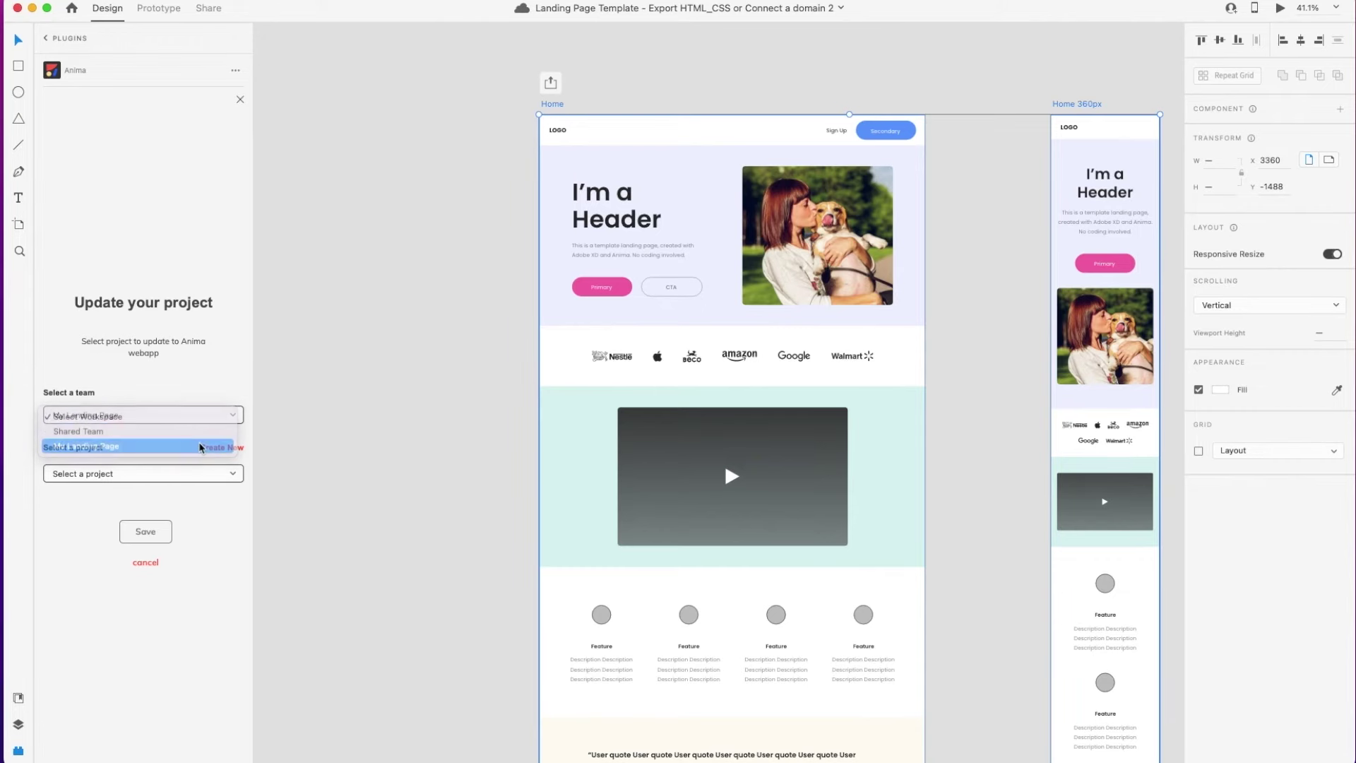
pyautogui.click(205, 445)
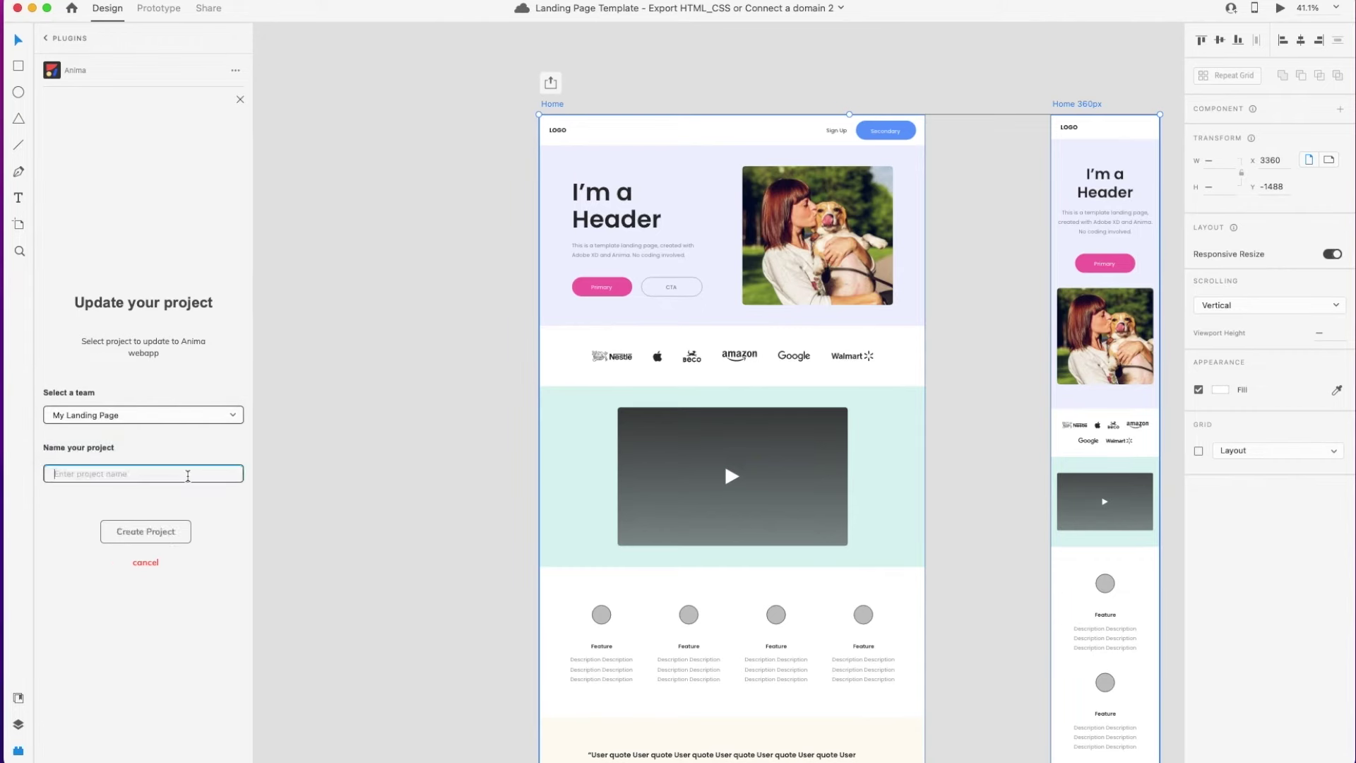
pyautogui.write('My project')
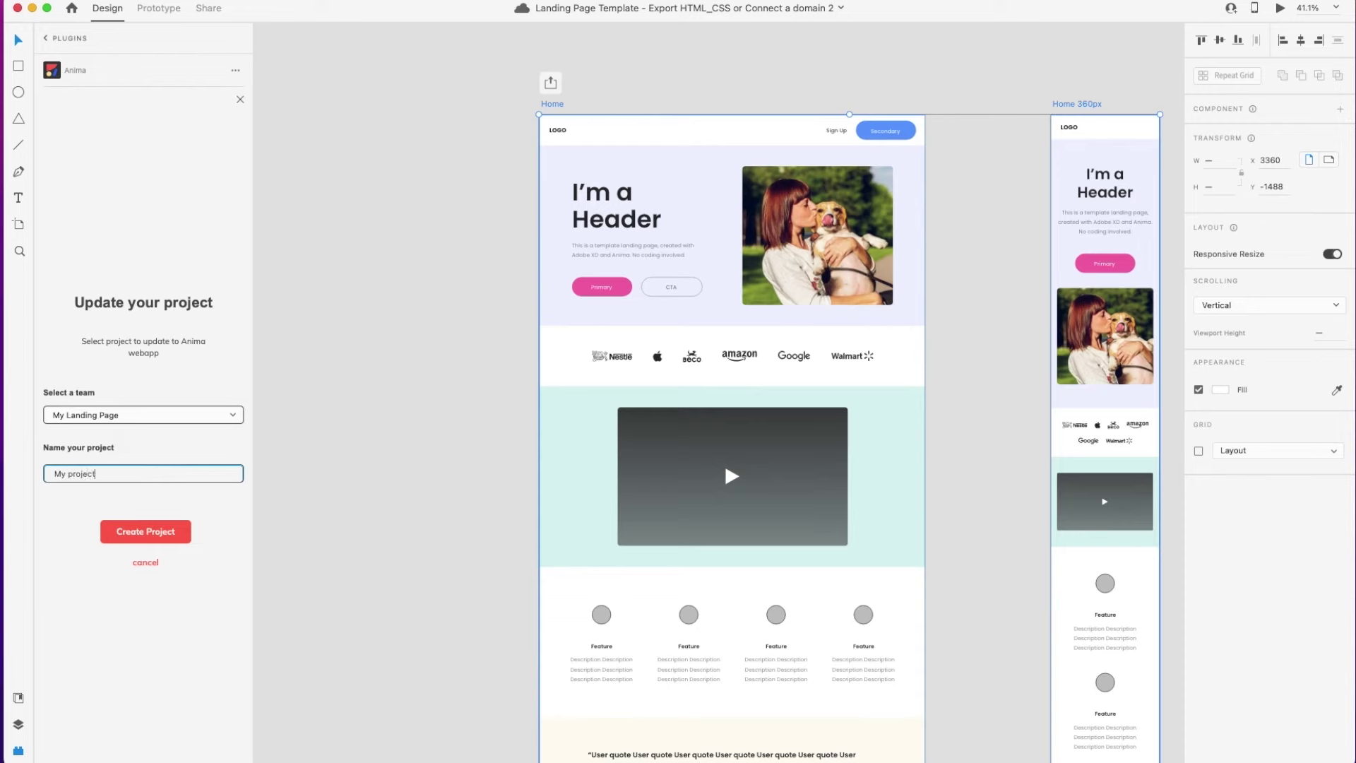
pyautogui.click(163, 531)
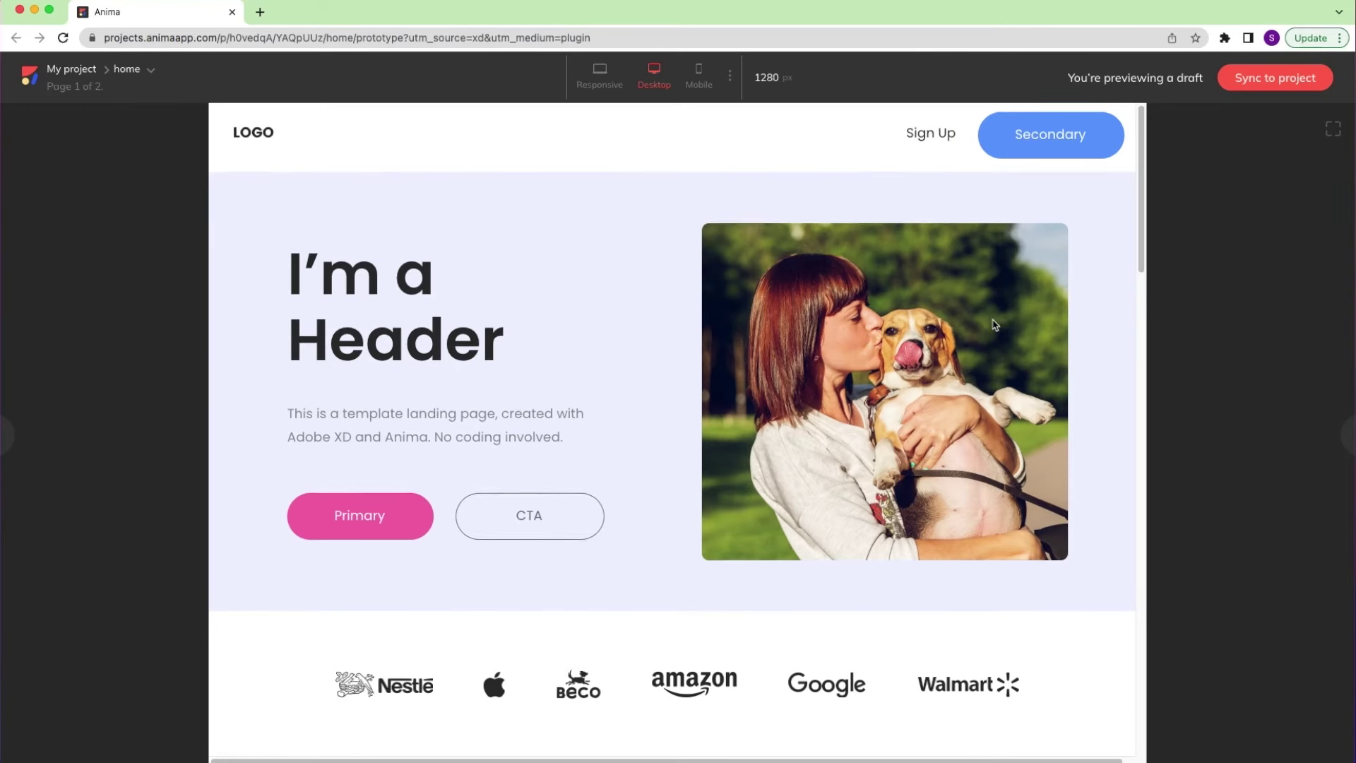
# Scroll through the home page draft preview while the sync to My project completes
pyautogui.scroll(-4, 996, 325)
pyautogui.scroll(-3, 994, 325)
pyautogui.scroll(-5, 994, 325)
pyautogui.scroll(-6, 995, 325)
pyautogui.scroll(-5, 994, 325)
pyautogui.scroll(-5, 994, 325)
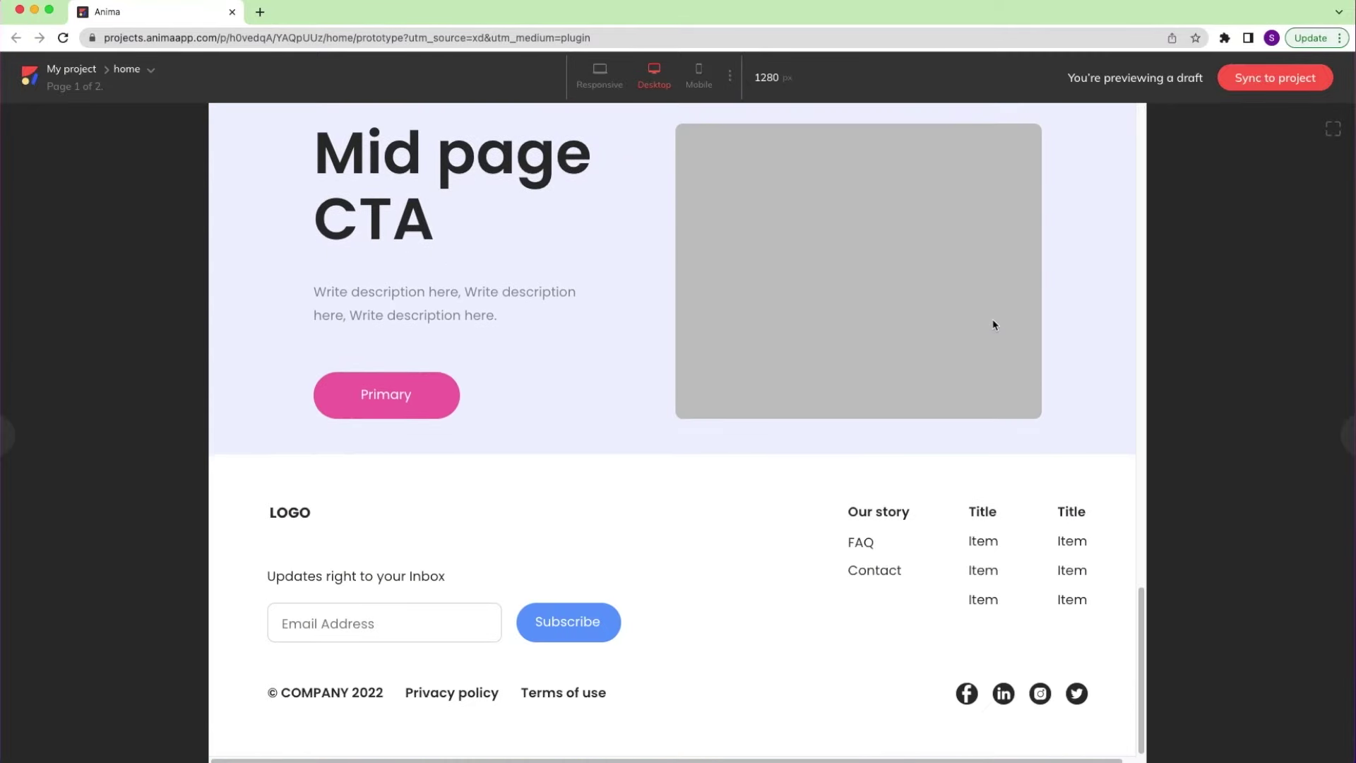
pyautogui.scroll(10, 994, 325)
pyautogui.scroll(10, 994, 325)
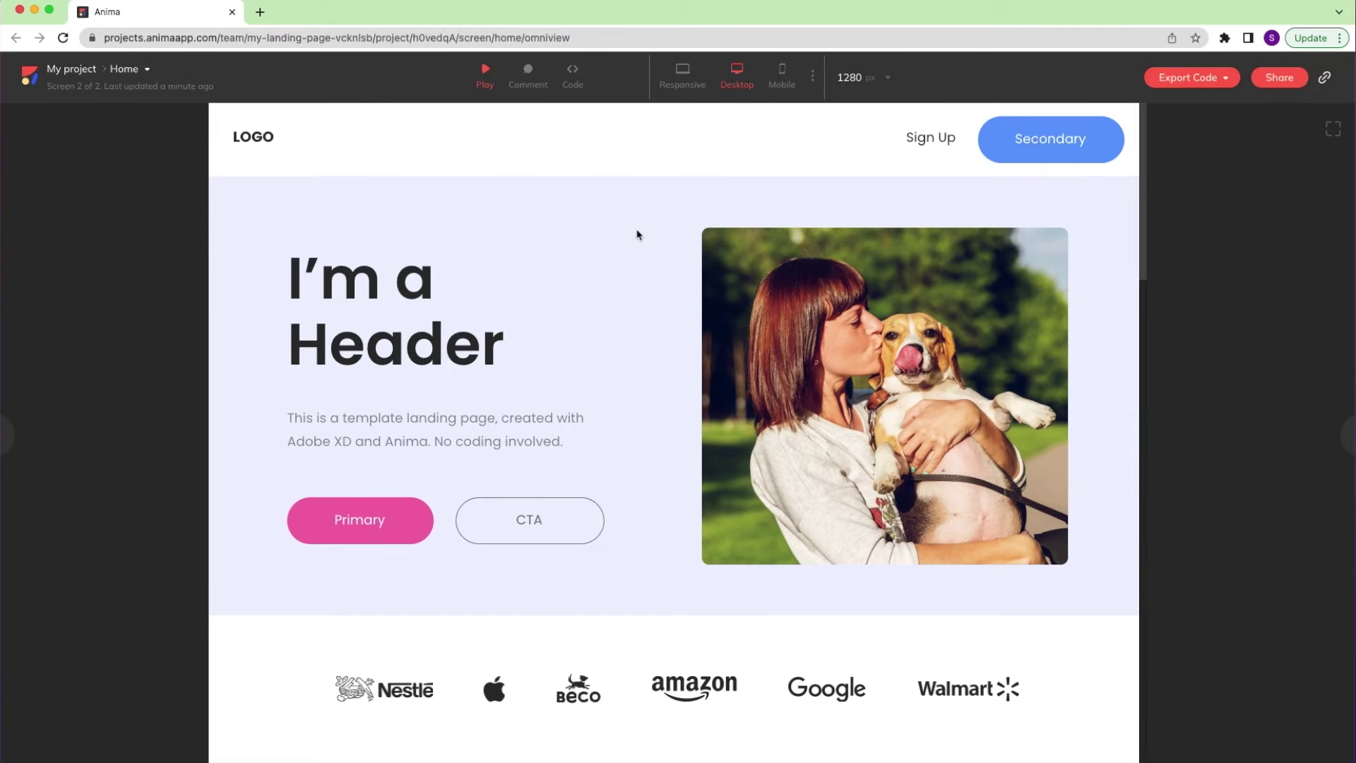
# Show the generated HTML code and inspect the hero photo and CTA button
pyautogui.click(573, 74)
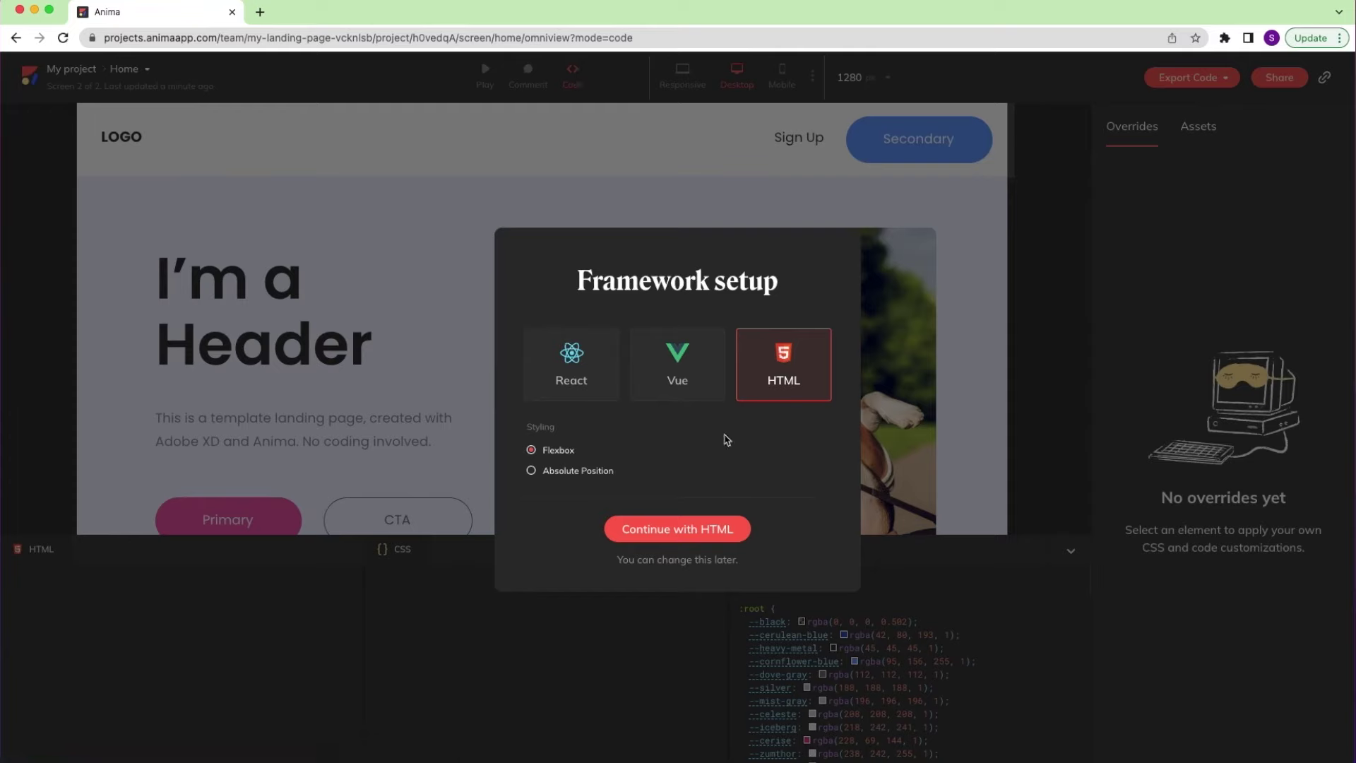
pyautogui.click(728, 525)
pyautogui.click(727, 523)
pyautogui.click(412, 503)
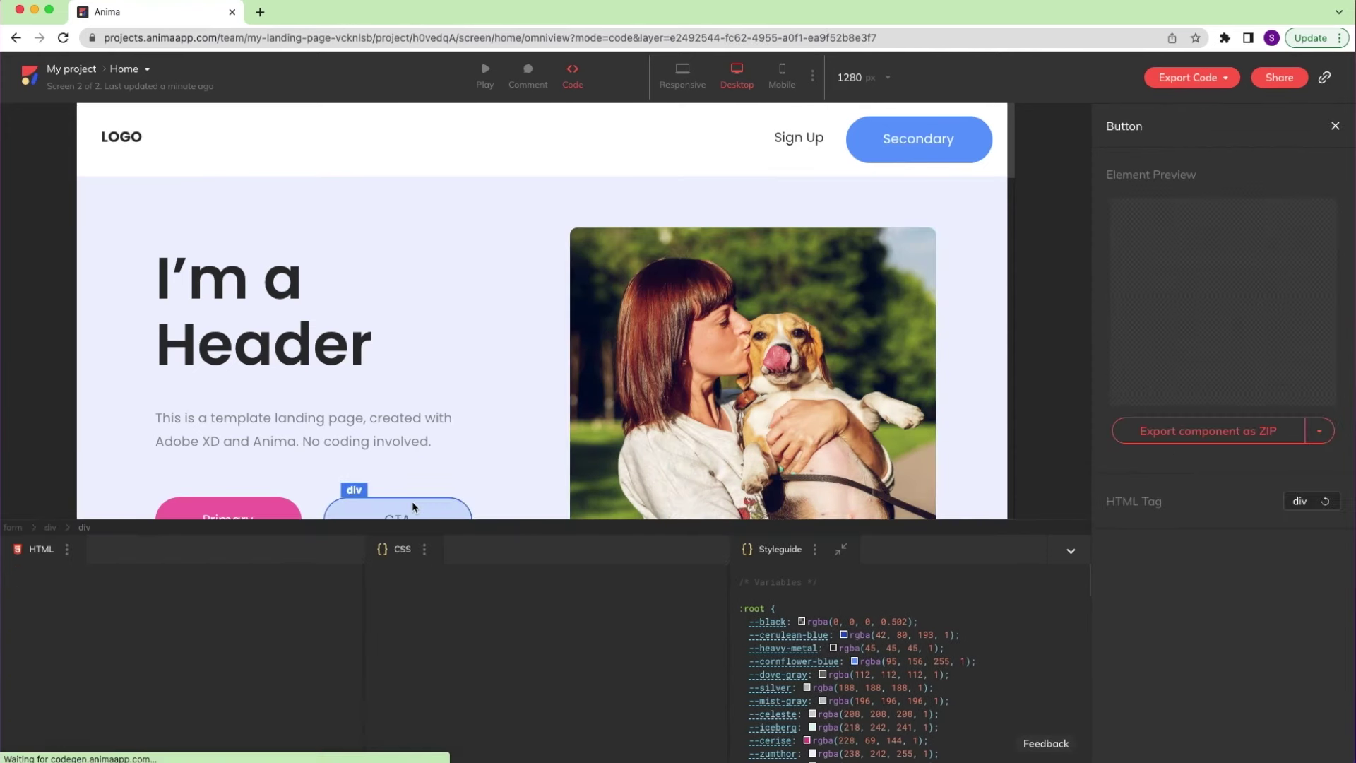
# Review the Full project code export option without exporting, then inspect the hero section code
pyautogui.click(1209, 79)
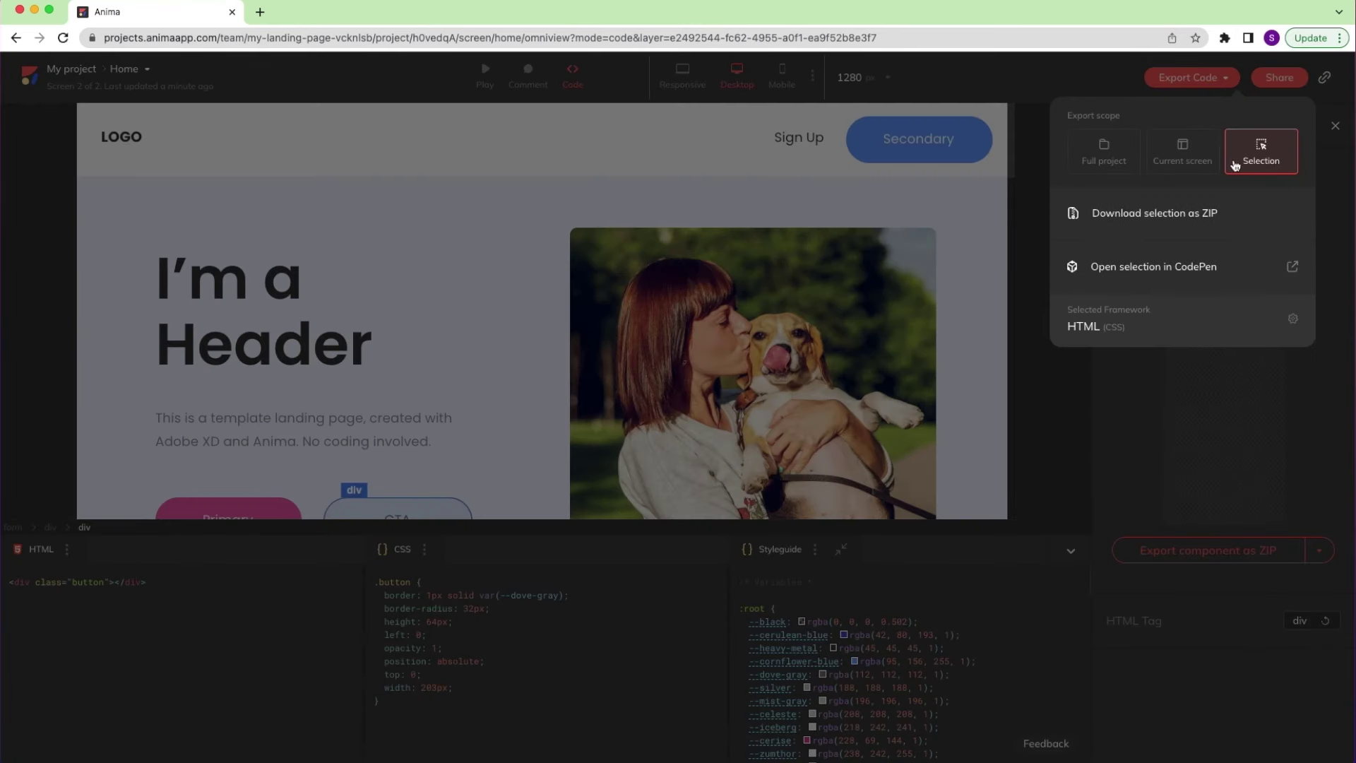
pyautogui.click(1118, 161)
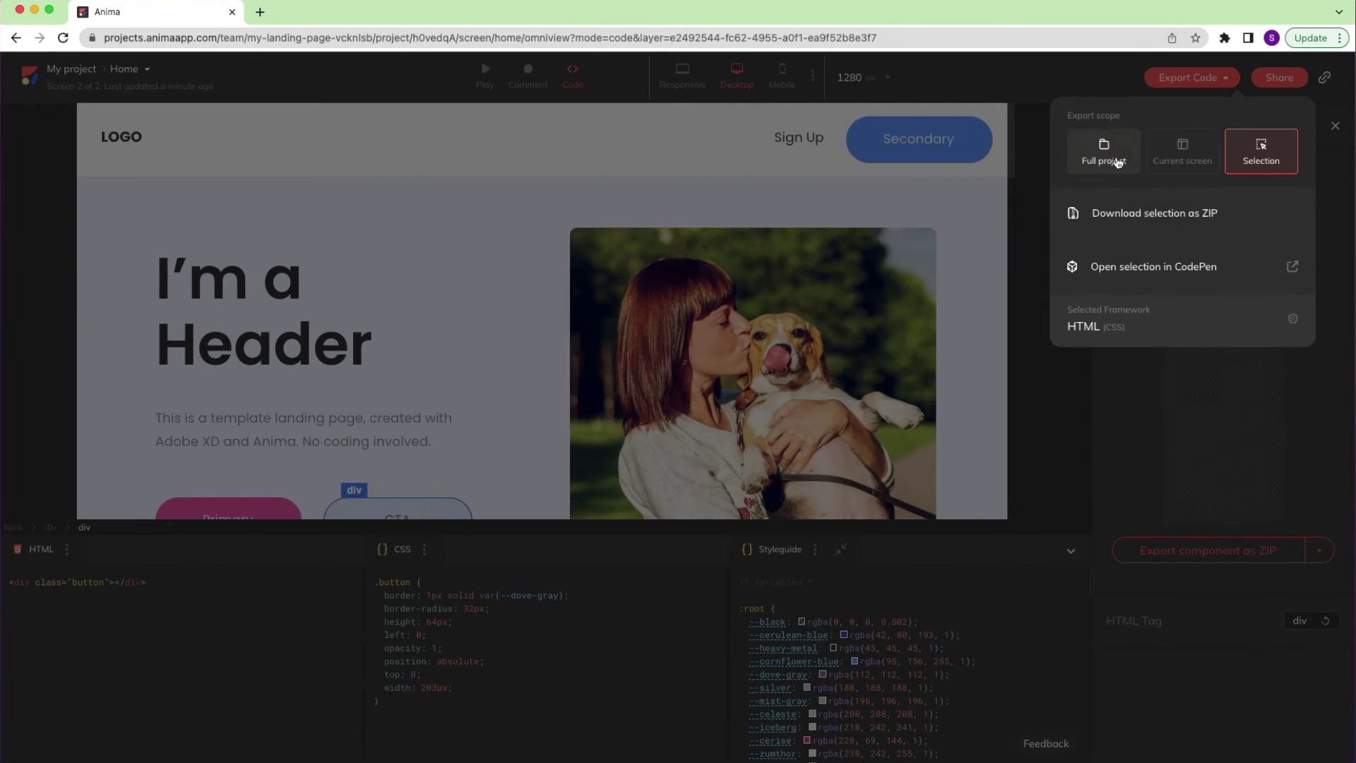
pyautogui.click(982, 224)
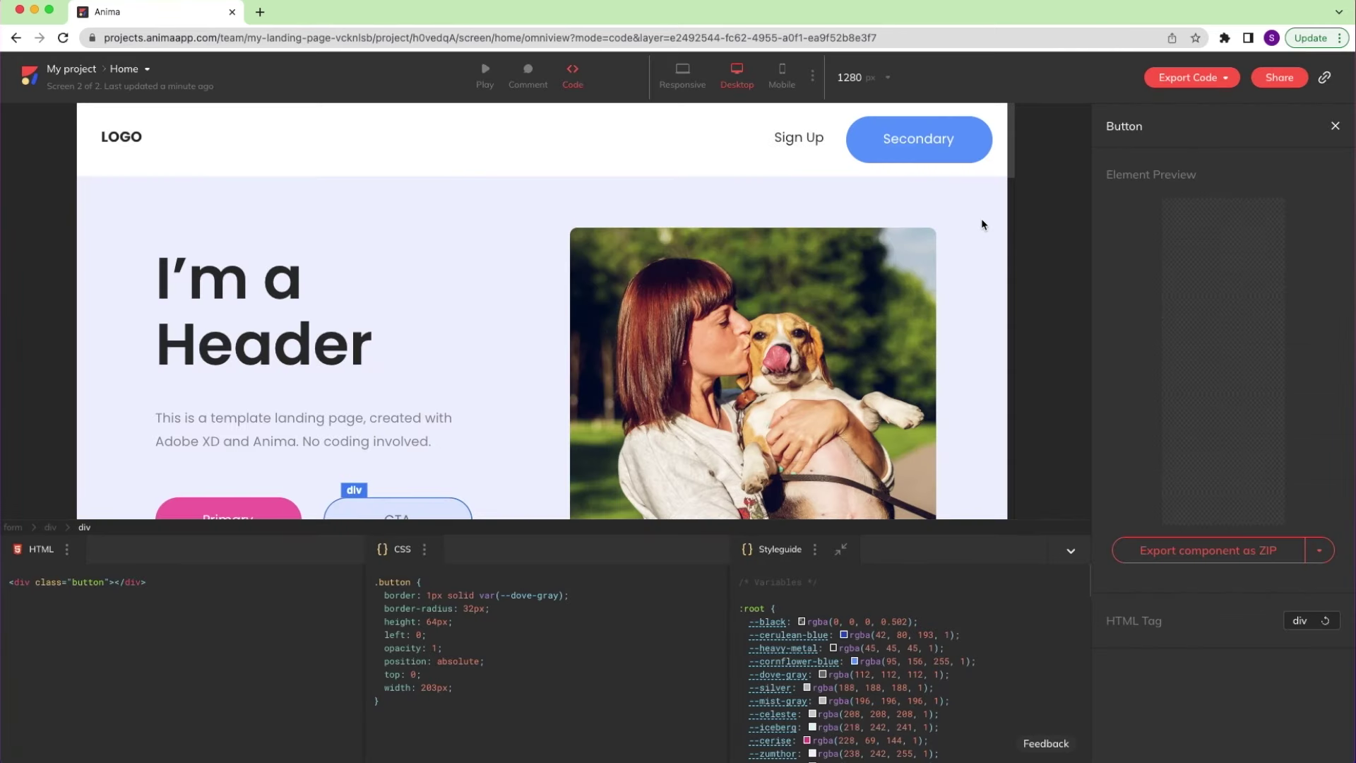
pyautogui.click(110, 177)
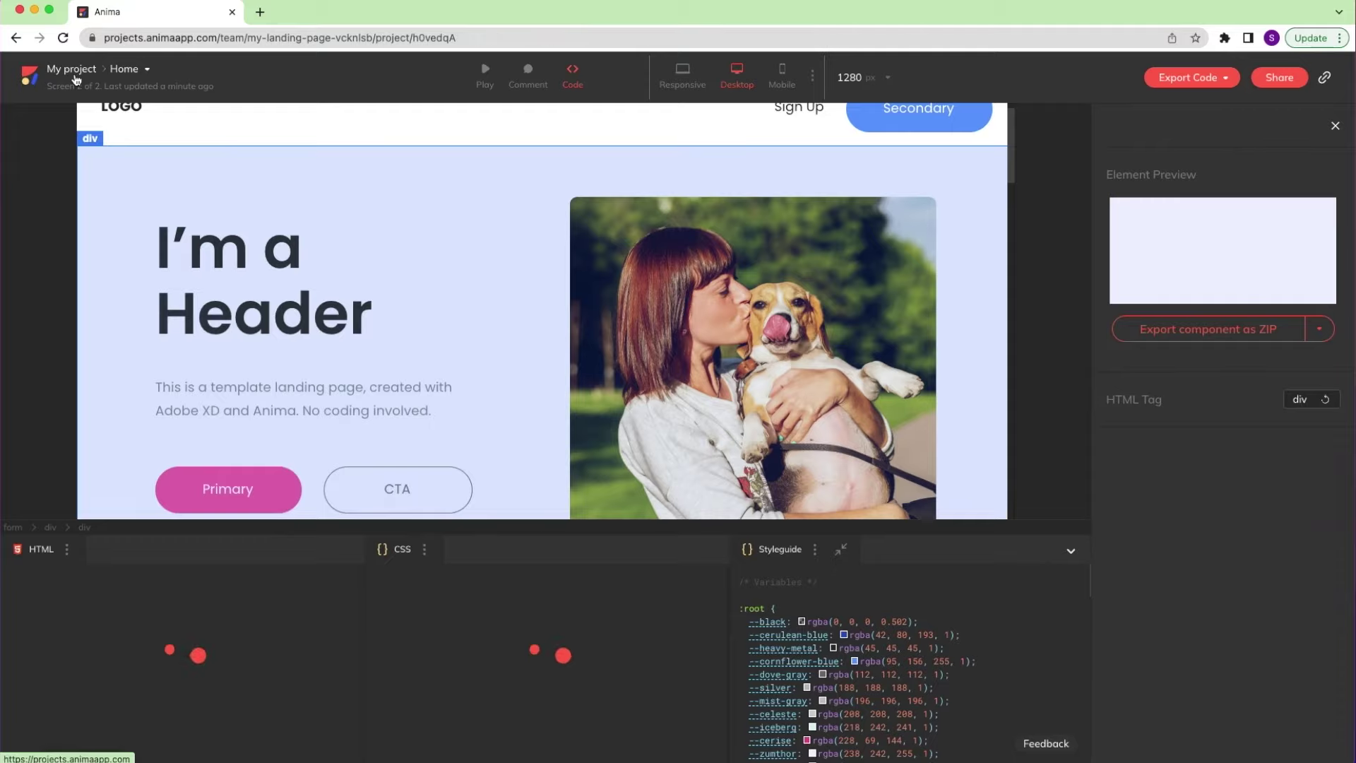
# Enable My project's public link in project settings and copy it
pyautogui.click(75, 76)
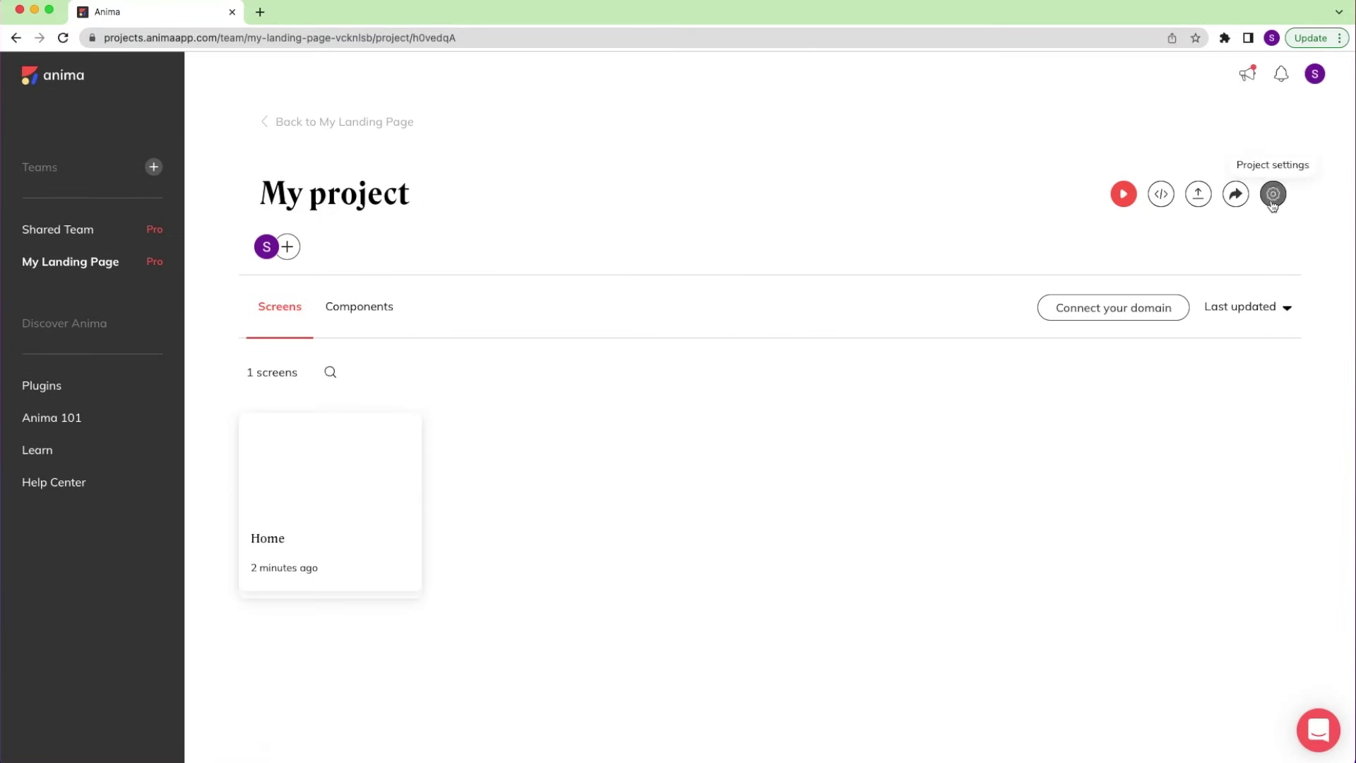
pyautogui.click(1273, 195)
pyautogui.click(698, 272)
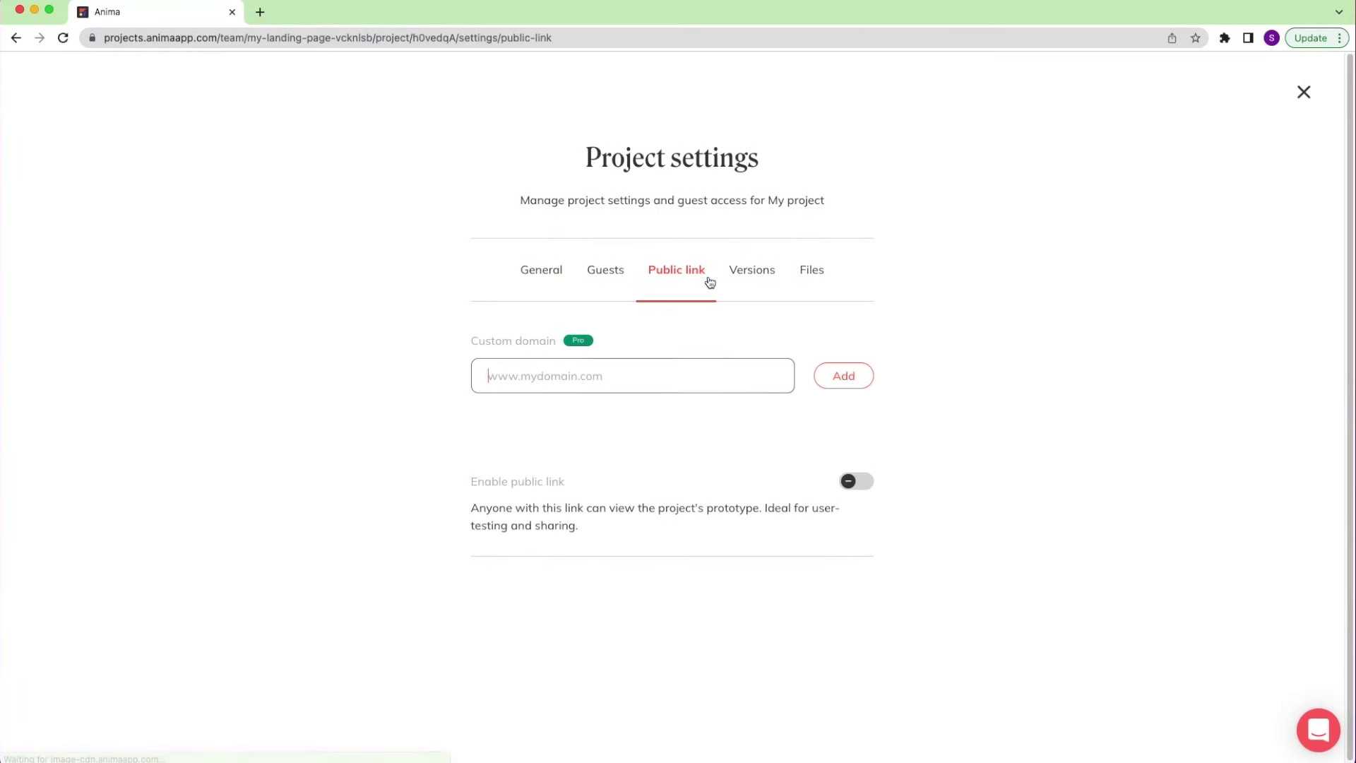
pyautogui.click(861, 485)
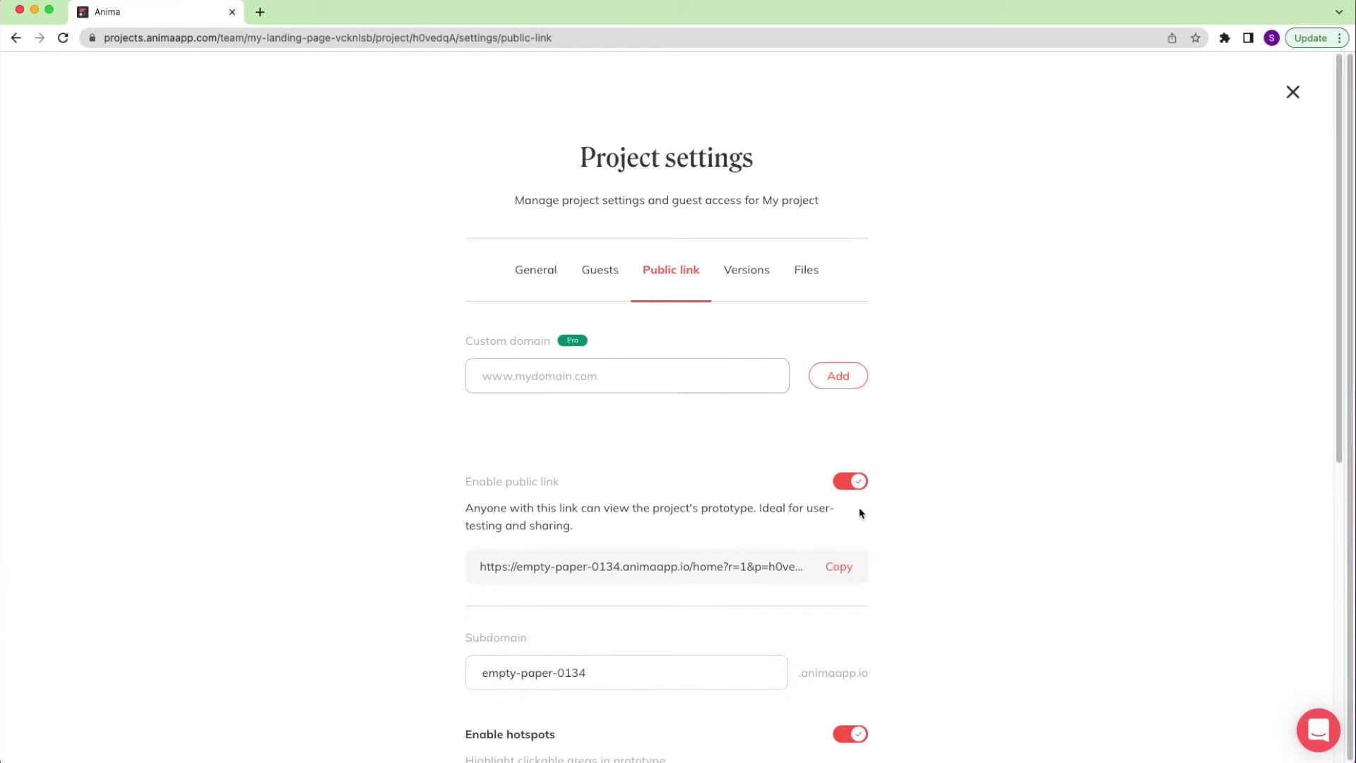
pyautogui.click(839, 568)
# Load the copied public link in a new browser tab
pyautogui.click(260, 12)
pyautogui.write('https://empty-paper-0134.animaapp.io/home?r=1&p=h0vedqA&h=home&pages=WyJob21lLTM2MHB4IiwiaG9tZSJd')
pyautogui.press('Return')
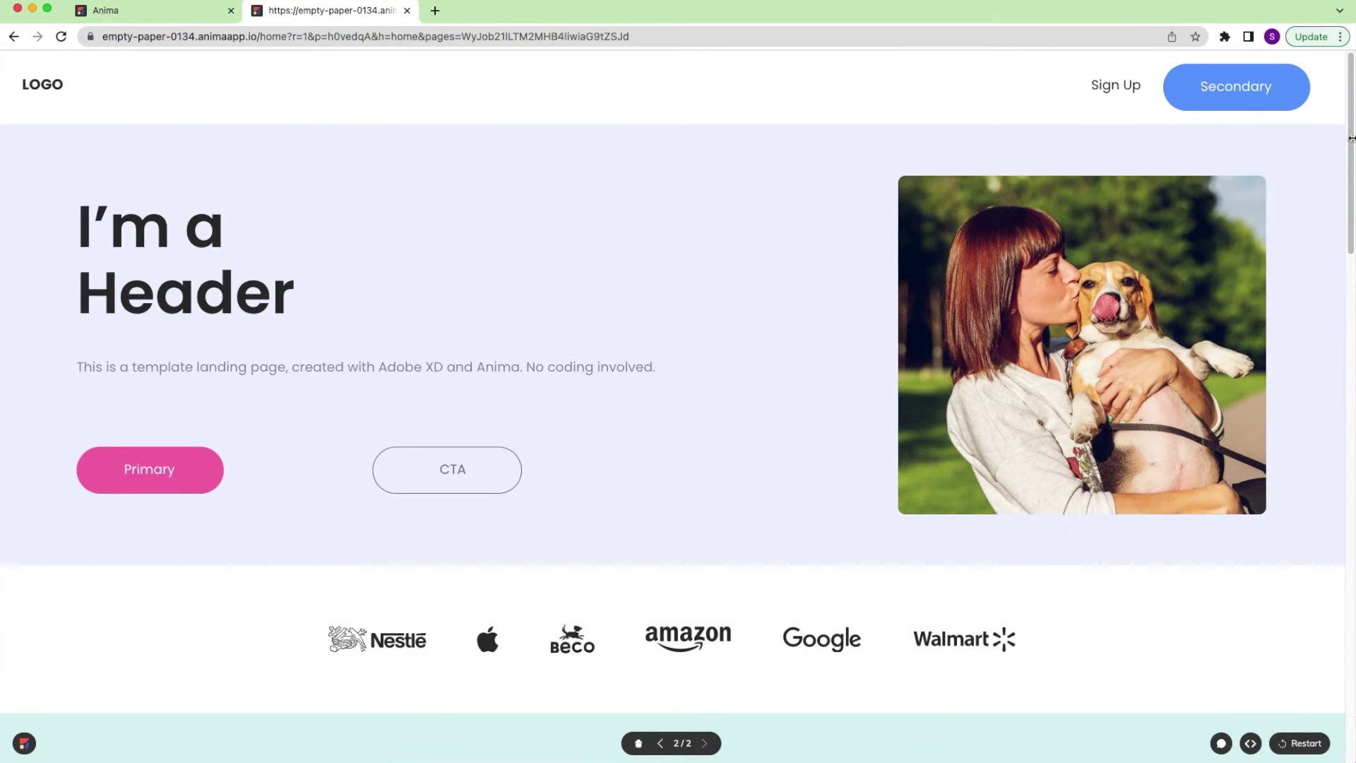
# Narrow the Chrome window and scroll the live page through features, testimonial, CTA and footer
pyautogui.moveTo(1354, 139); pyautogui.dragTo(1093, 218)
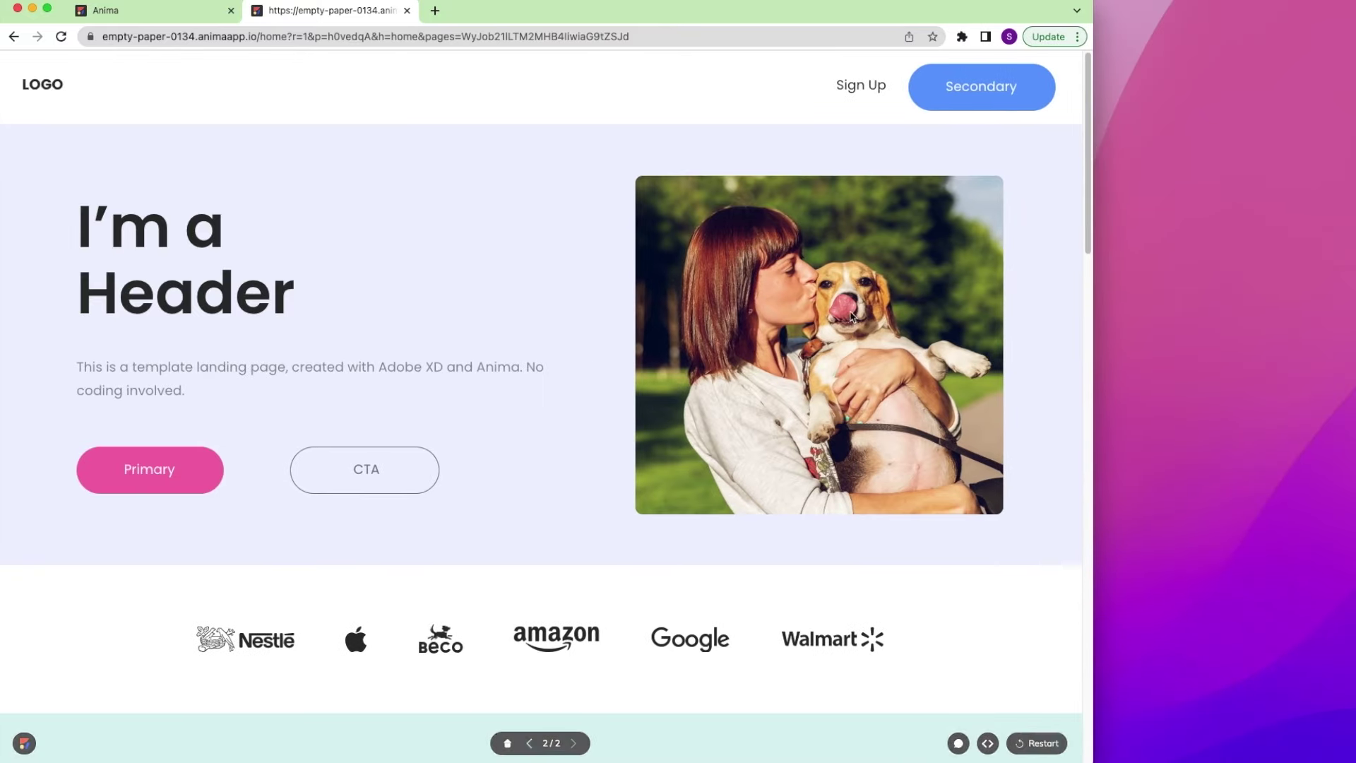
pyautogui.scroll(-3, 868, 304)
pyautogui.scroll(-3, 841, 333)
pyautogui.scroll(-6, 842, 333)
pyautogui.scroll(-3, 842, 337)
pyautogui.scroll(-5, 843, 339)
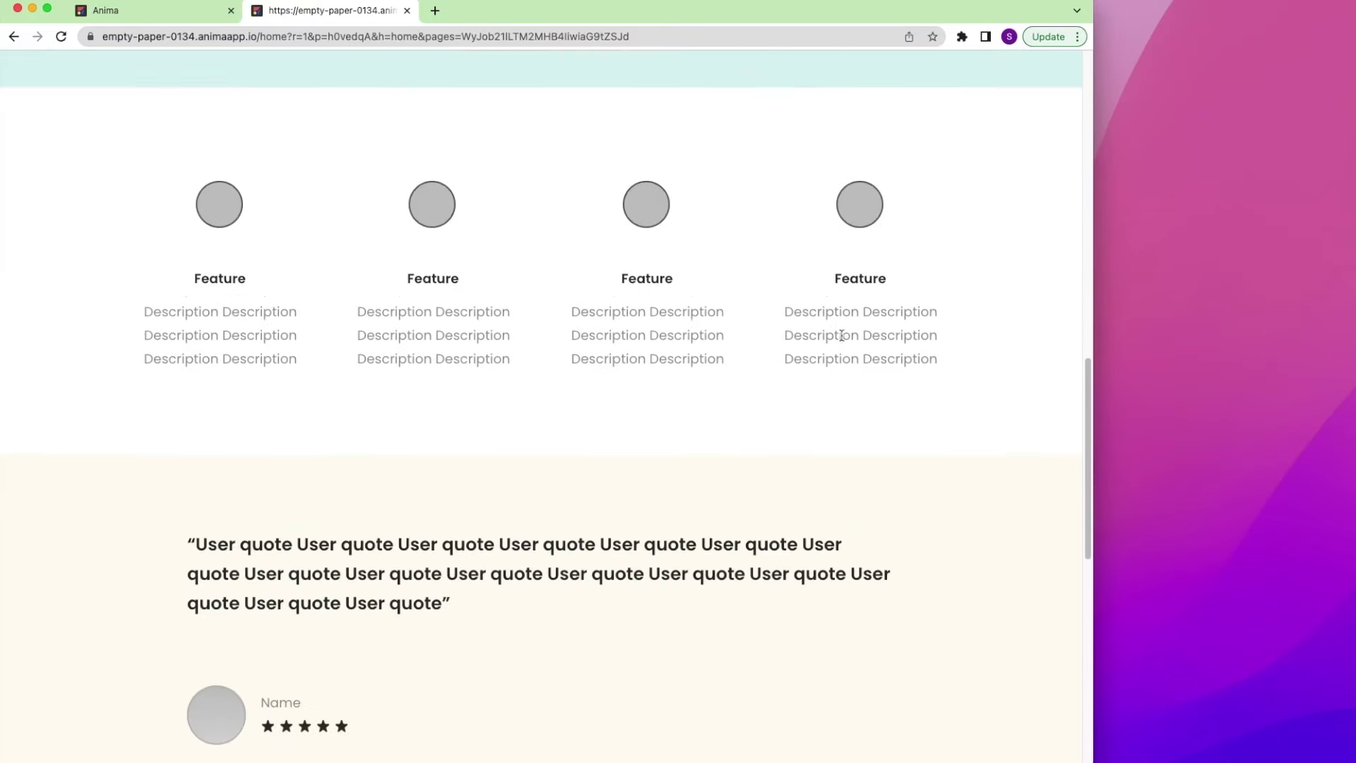
pyautogui.scroll(-7, 772, 421)
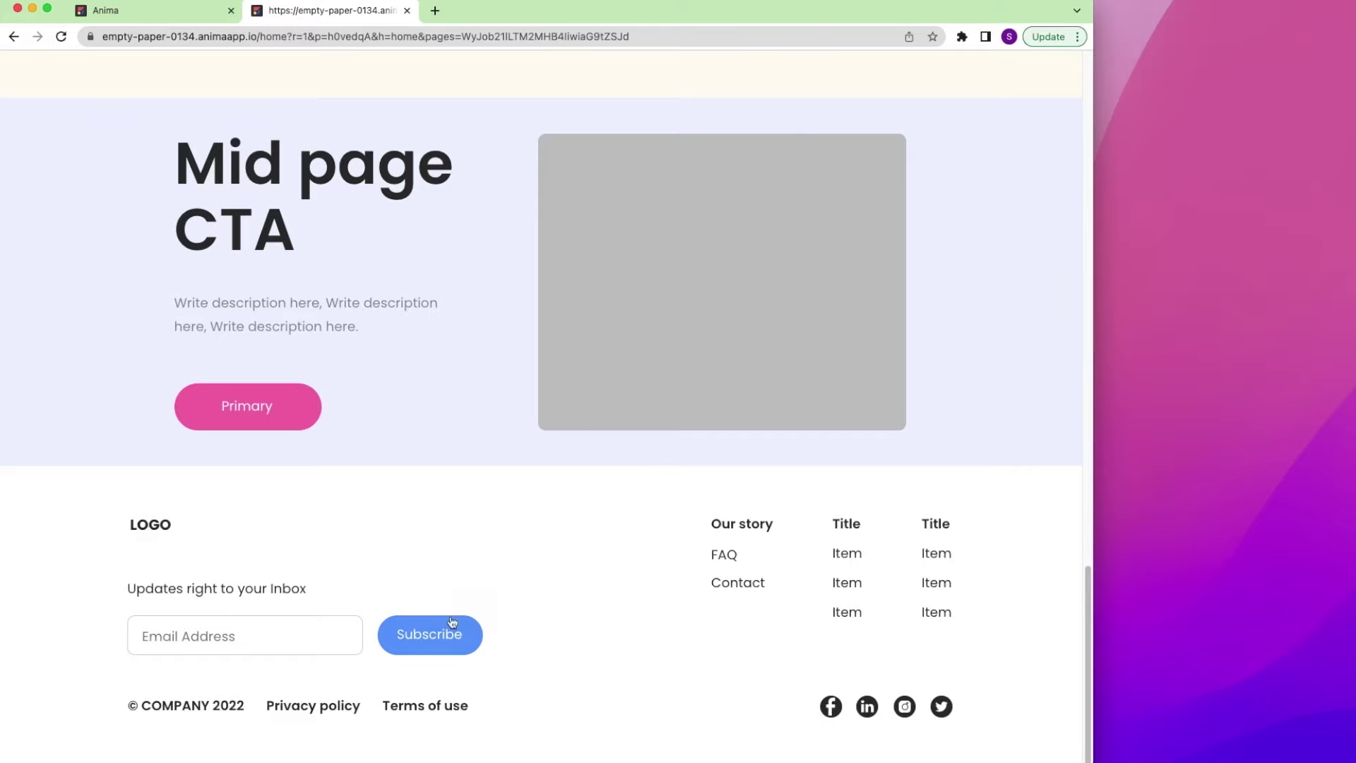